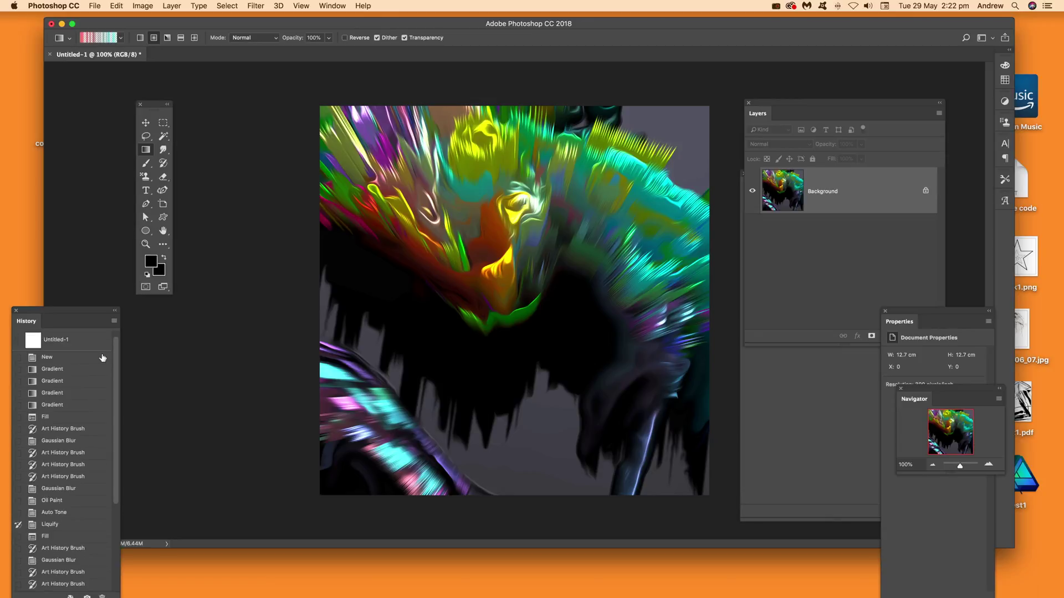
- Revert the document to its New history state and draw three overlapping radial gradients using a red, white and cyan striped preset
click(59, 358)
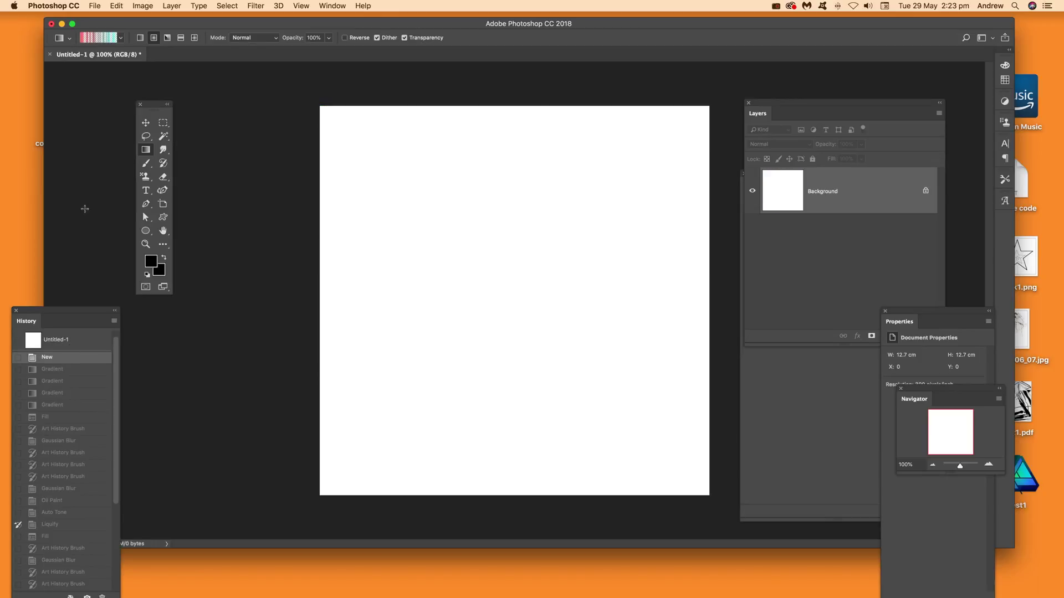
click(121, 38)
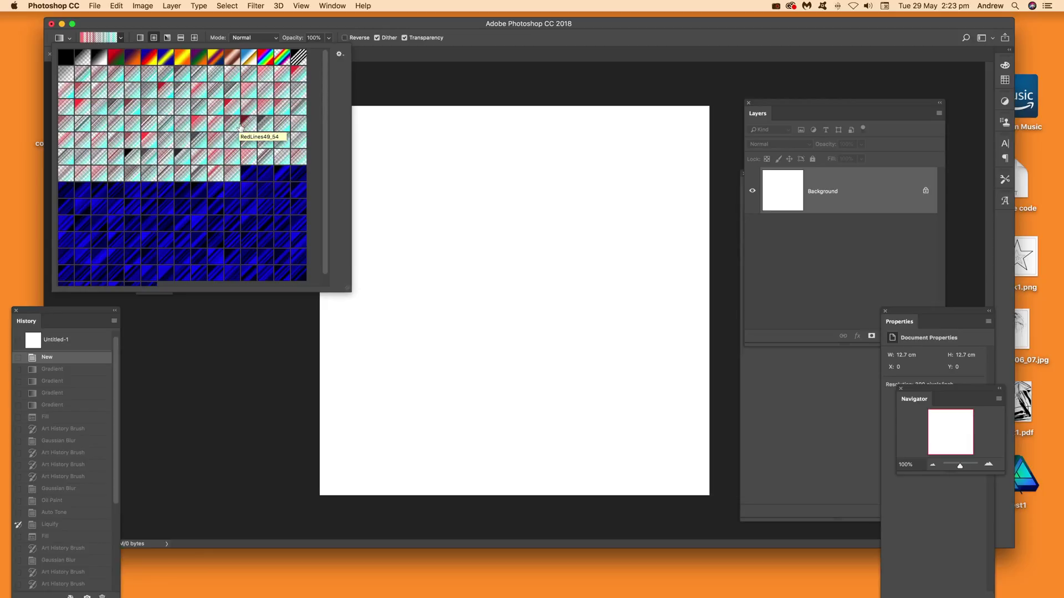
click(164, 159)
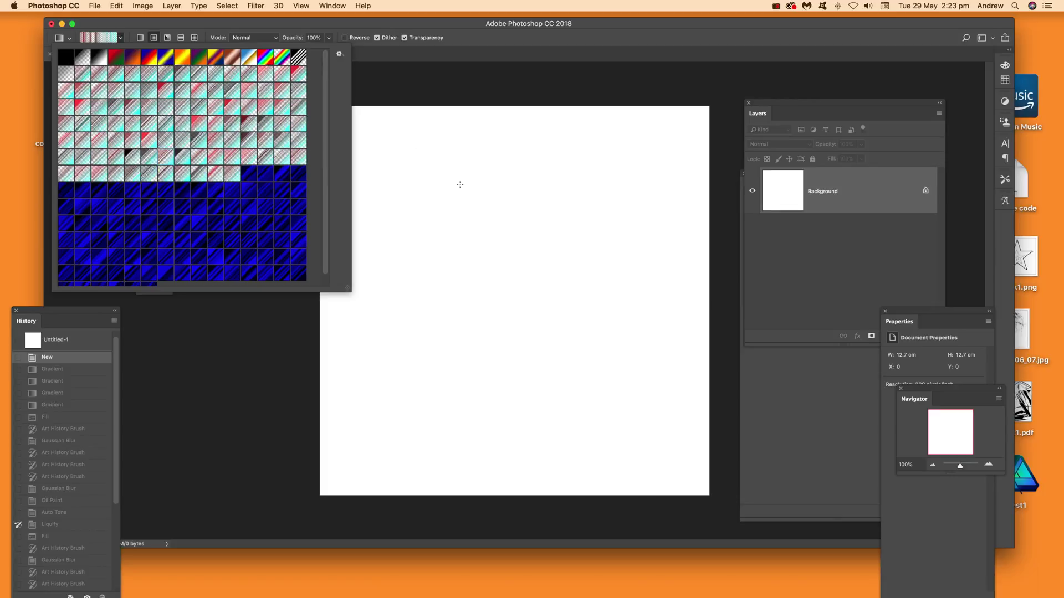
drag(462, 150, 710, 276)
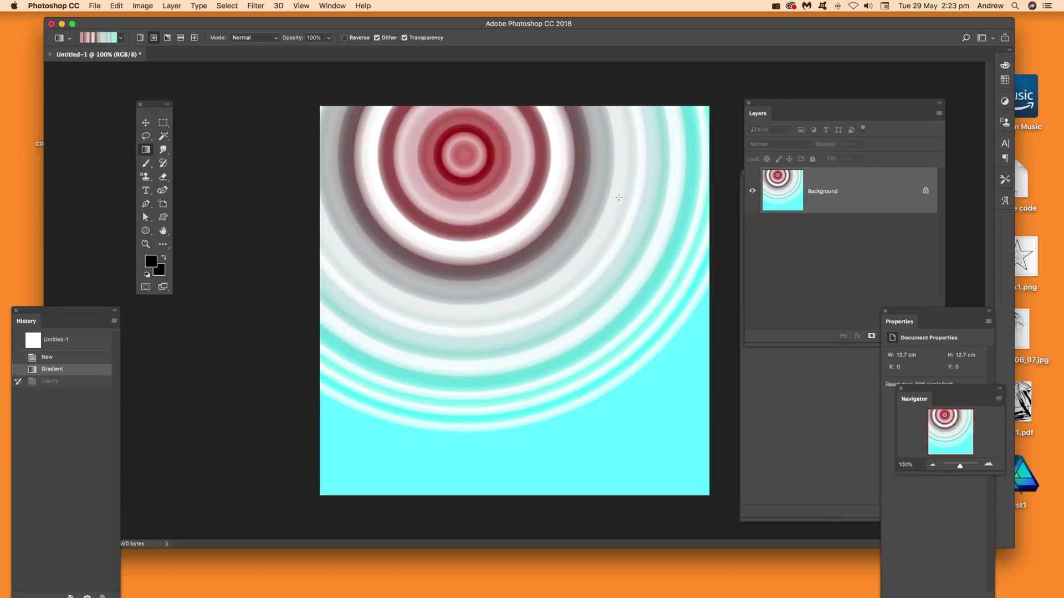
drag(643, 462, 449, 214)
drag(386, 299, 627, 125)
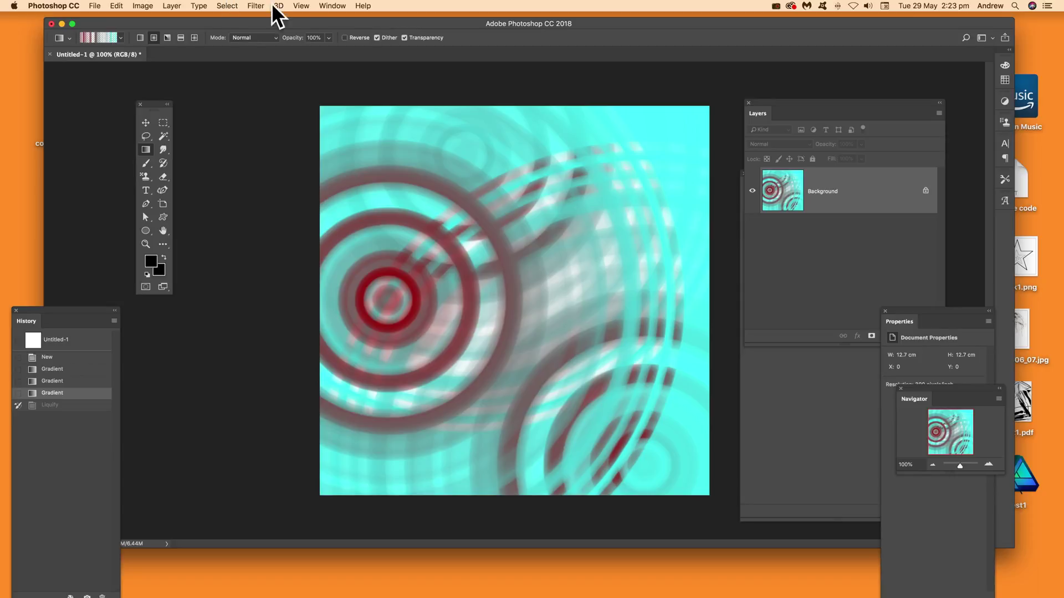
click(249, 5)
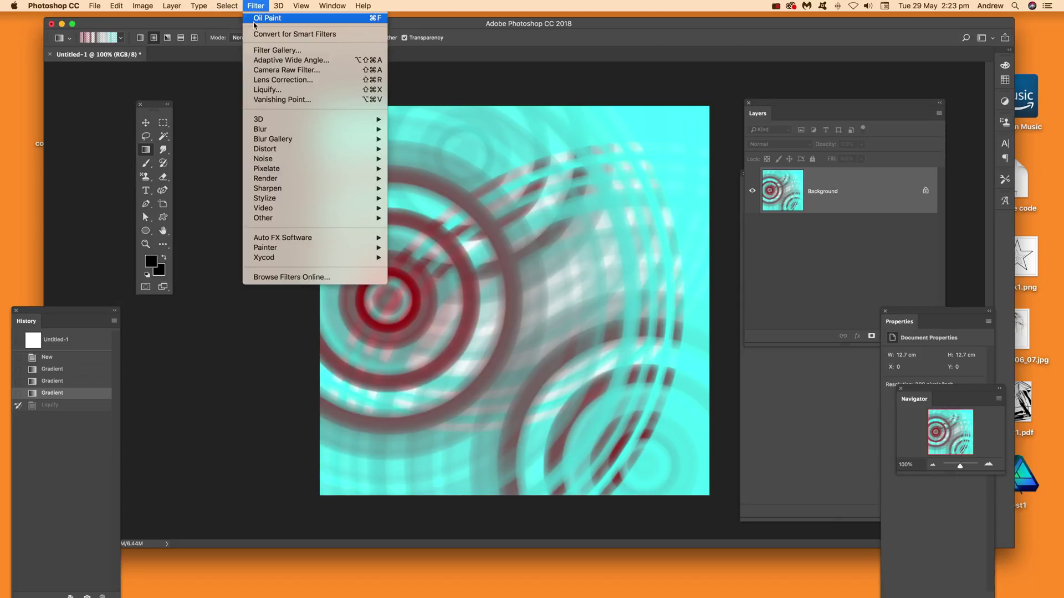
mouse_move(276, 10)
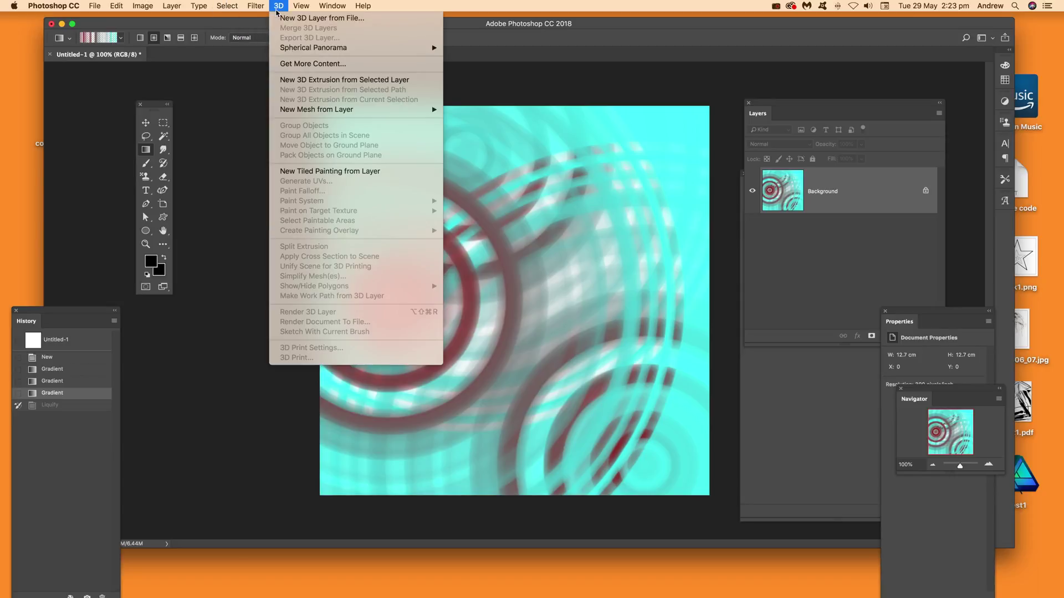
click(227, 95)
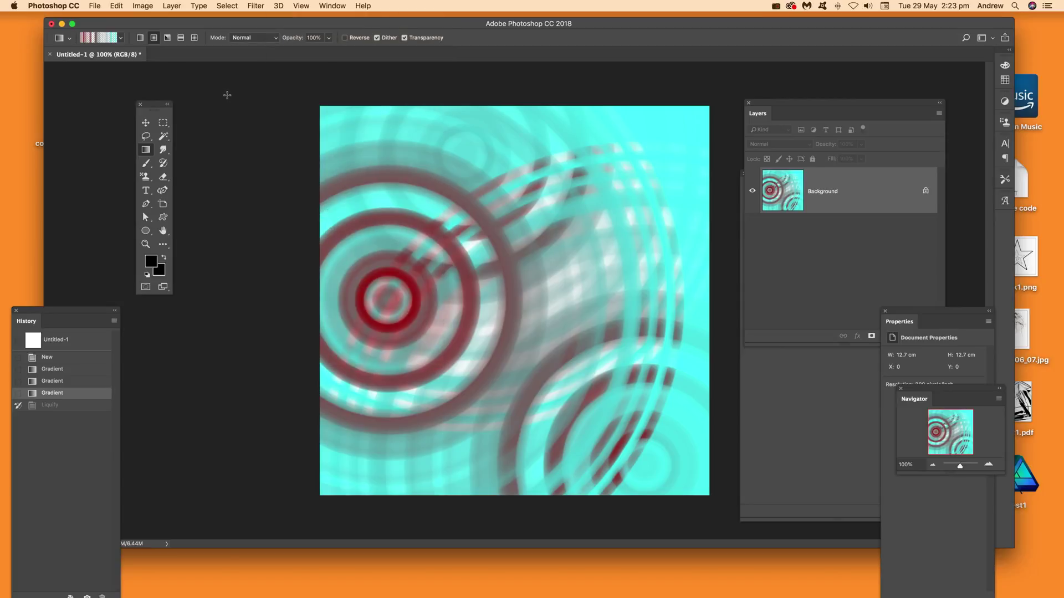
- Set the latest Gradient history state as the history brush source and fill the canvas with black at 100% opacity
drag(47, 310, 75, 282)
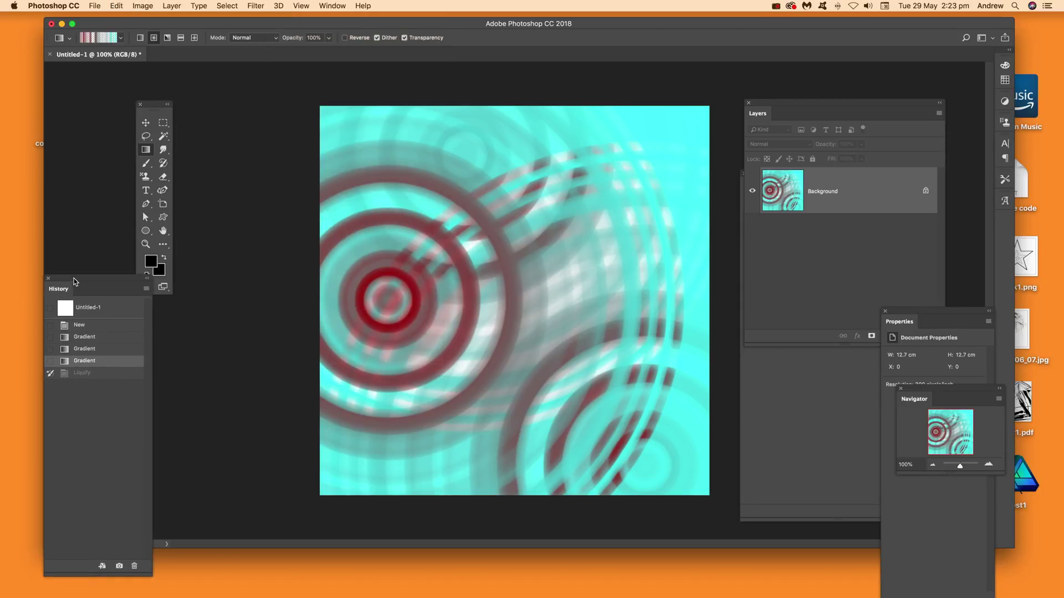
click(49, 361)
click(119, 6)
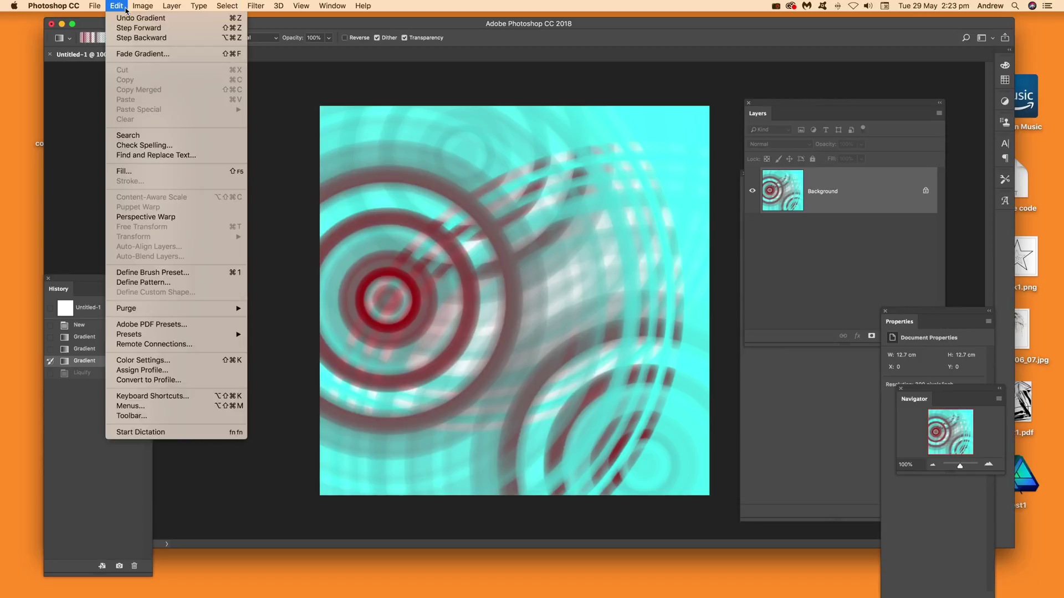
click(124, 172)
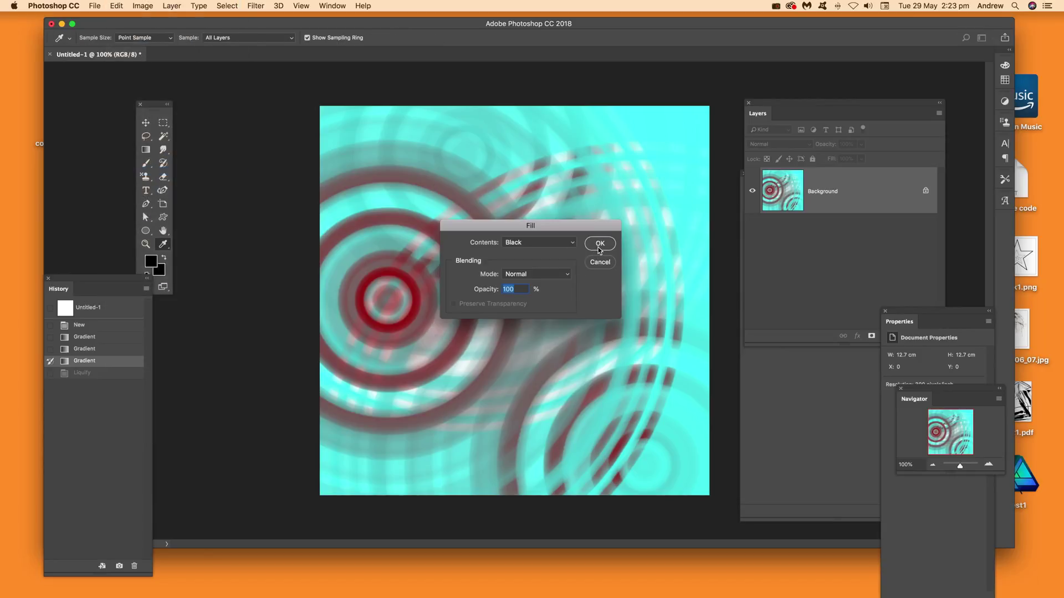
click(598, 248)
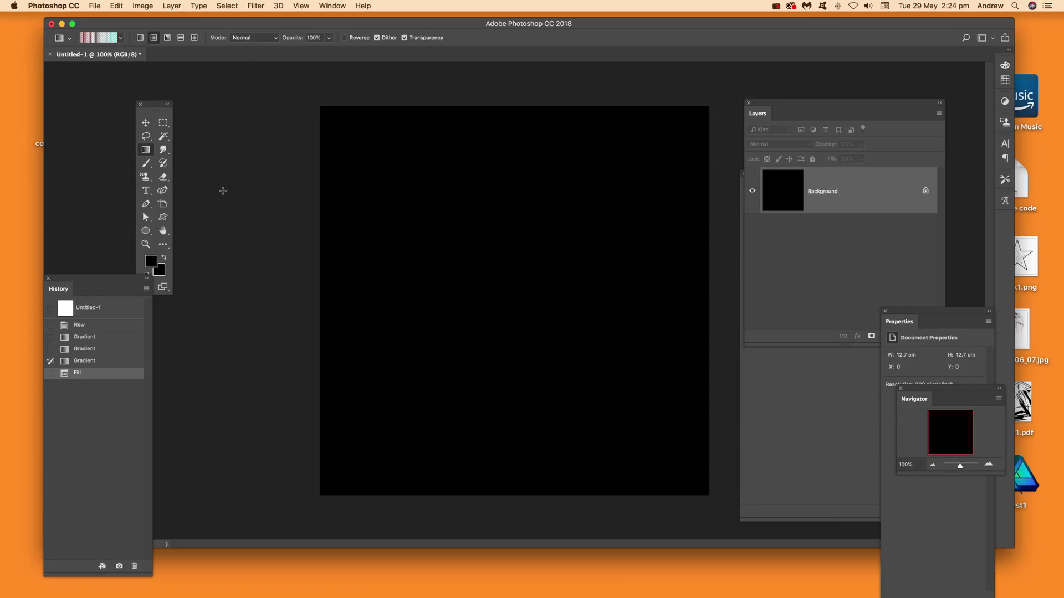
- Paint Art History Brush strokes over the black canvas with a 6 px brush, Tight Medium style, 30 px area and 8% tolerance
click(164, 165)
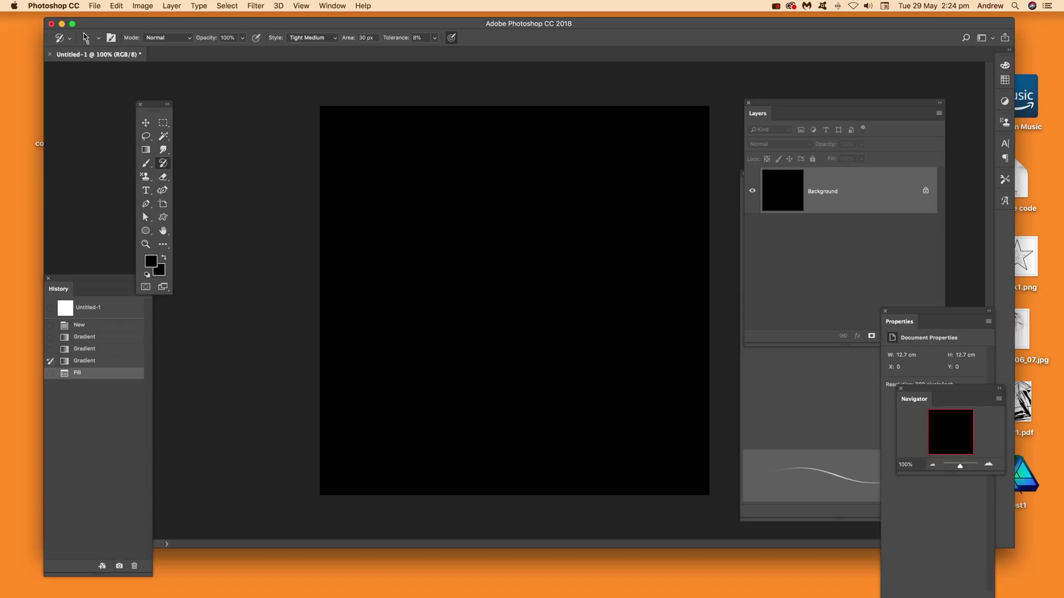
click(100, 39)
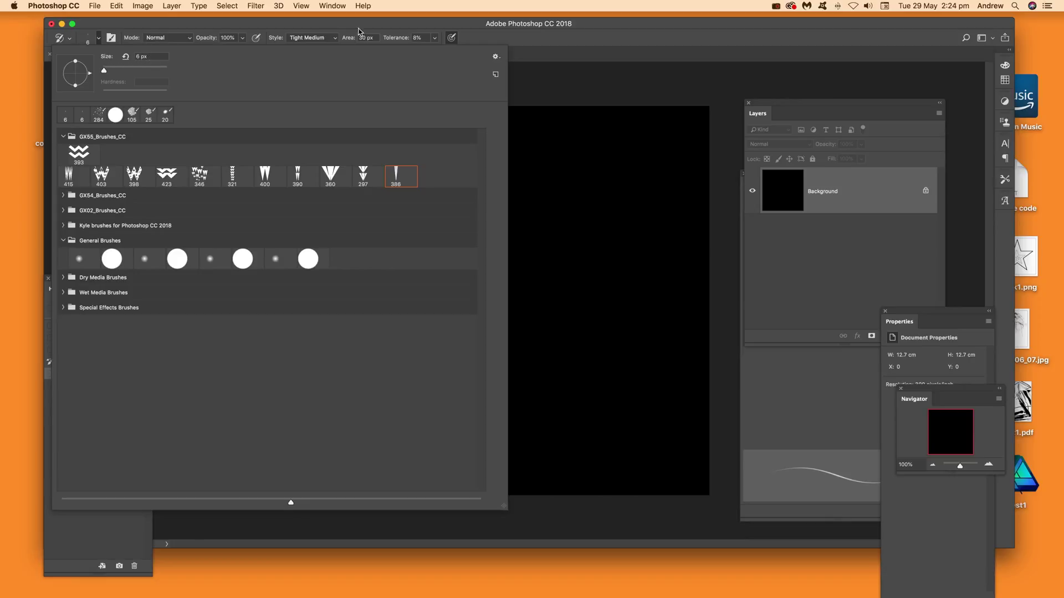
click(325, 40)
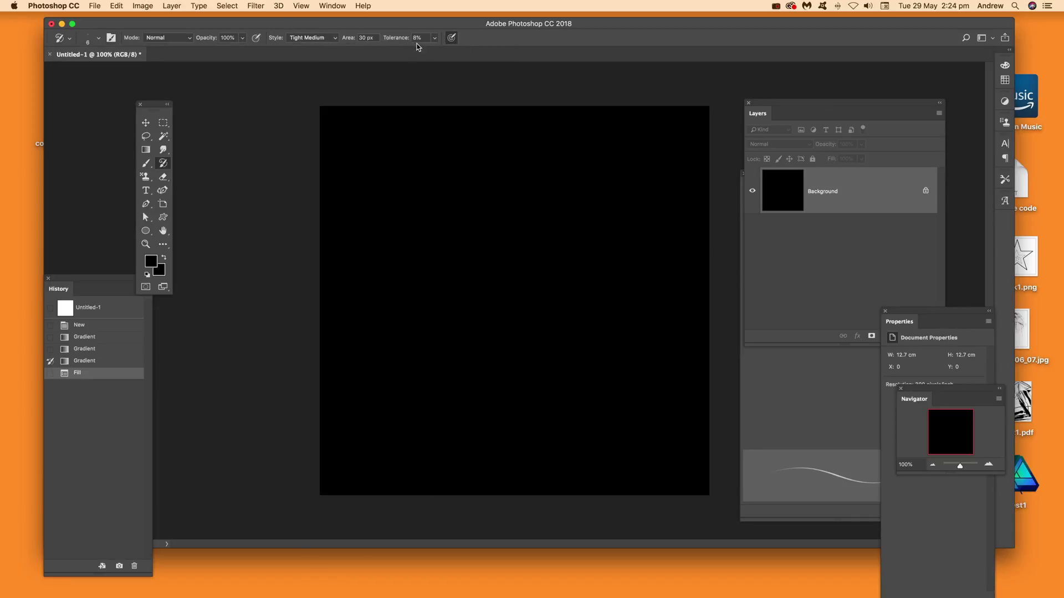
mouse_move(494, 167)
mouse_down()
mouse_move(488, 228)
mouse_move(522, 254)
mouse_move(490, 244)
mouse_move(519, 233)
mouse_move(460, 211)
mouse_move(498, 216)
mouse_move(460, 194)
mouse_move(471, 182)
mouse_move(437, 189)
mouse_move(454, 178)
mouse_move(543, 272)
mouse_move(493, 363)
mouse_move(460, 393)
mouse_up()
drag(449, 341, 388, 368)
mouse_move(453, 314)
mouse_down()
mouse_move(412, 263)
mouse_move(371, 247)
mouse_up()
mouse_move(602, 222)
mouse_down()
mouse_move(607, 322)
mouse_move(545, 465)
mouse_up()
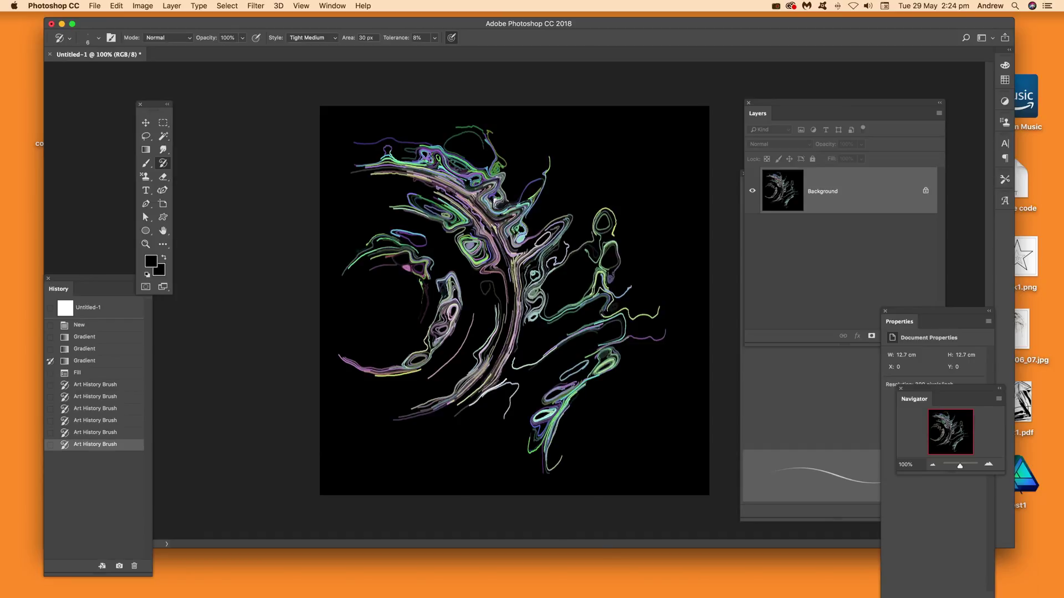
mouse_move(588, 261)
mouse_down()
mouse_move(565, 294)
mouse_move(543, 383)
mouse_move(554, 383)
mouse_move(503, 418)
mouse_up()
drag(603, 208, 584, 175)
mouse_move(568, 193)
mouse_down()
mouse_move(554, 216)
mouse_move(540, 186)
mouse_up()
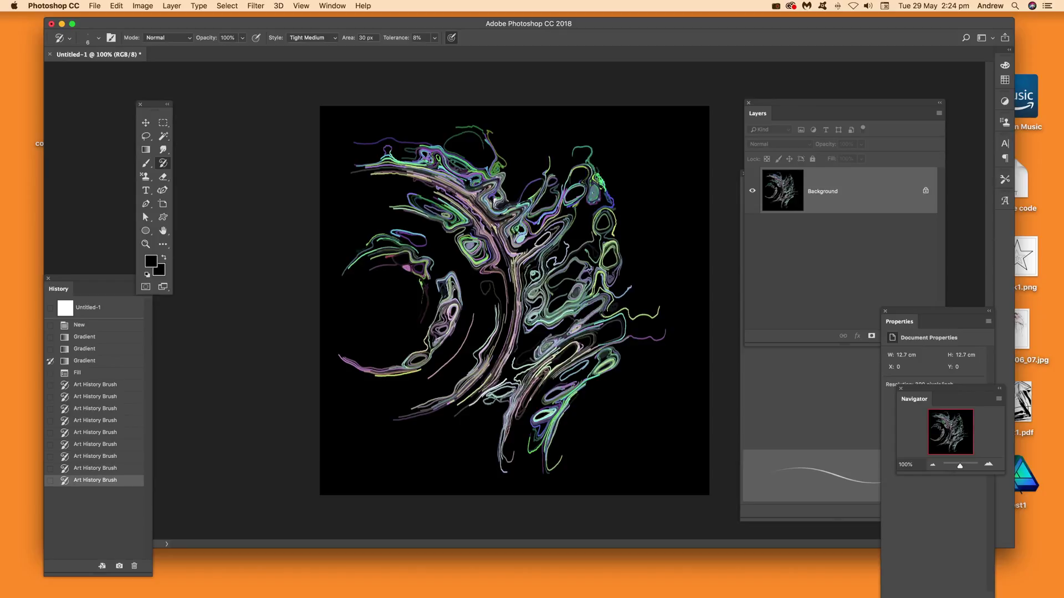
- Apply the Oil Paint filter twice with stylization 9.5, cleanliness 8.9, scale 5.8, bristle detail 10.0 and lighting off
click(256, 6)
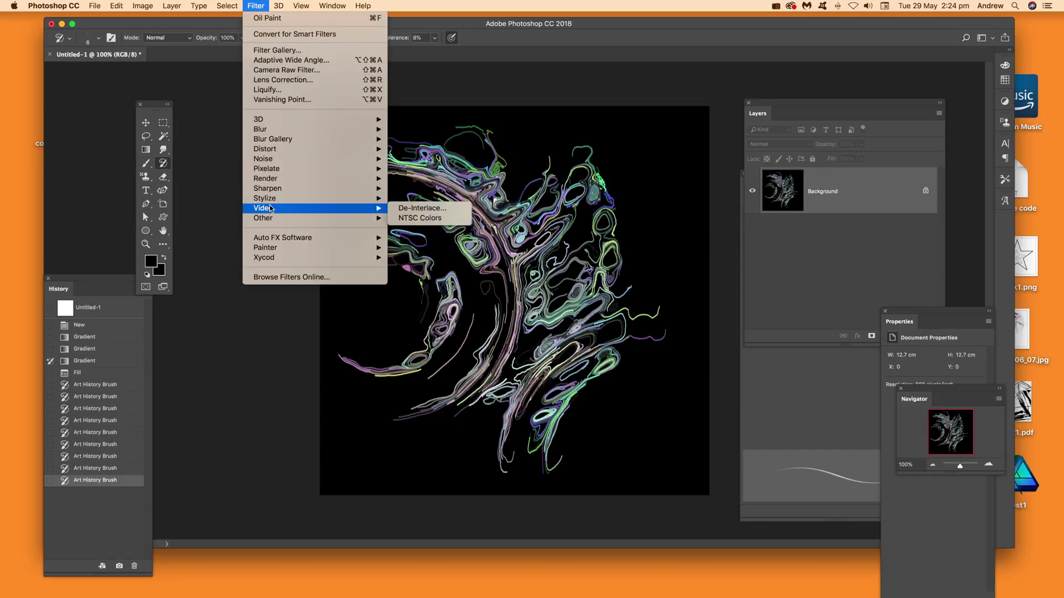
mouse_move(270, 200)
click(438, 237)
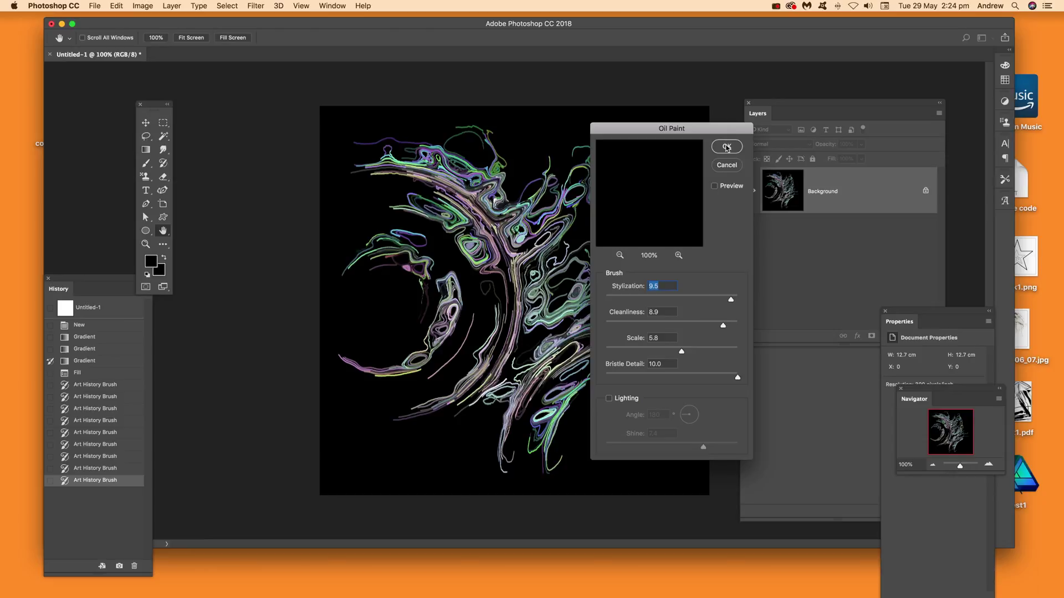
click(727, 147)
click(258, 7)
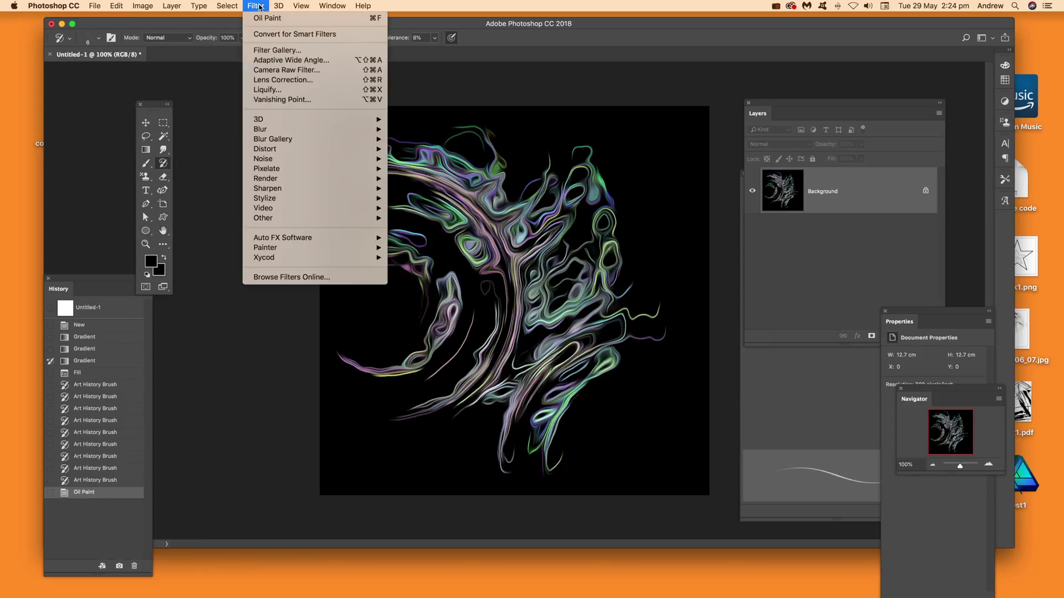
click(258, 18)
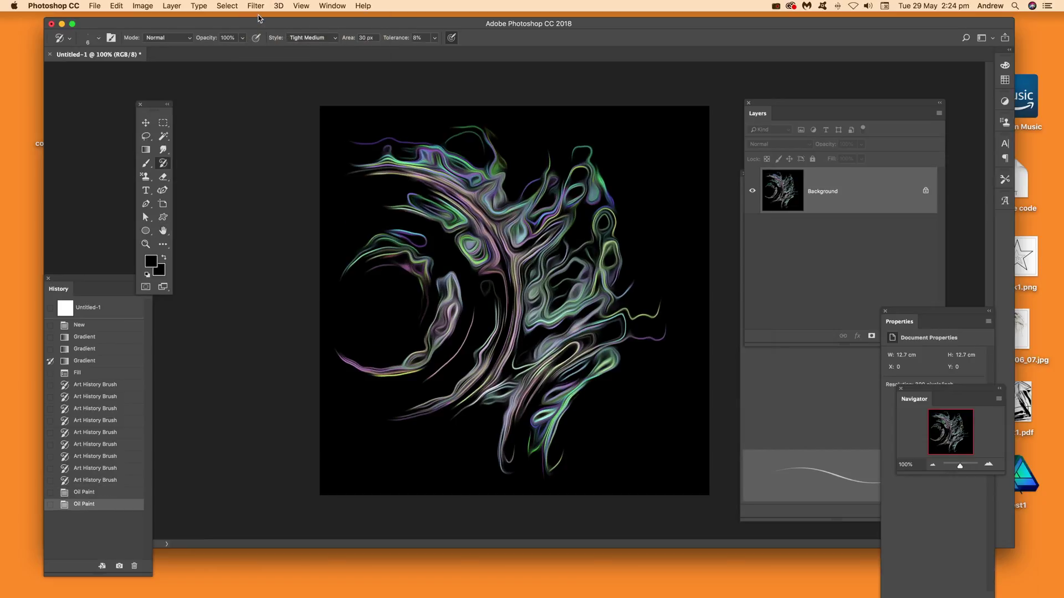
- Soften the painted strokes with a light Gaussian Blur, lowering its radius
click(143, 6)
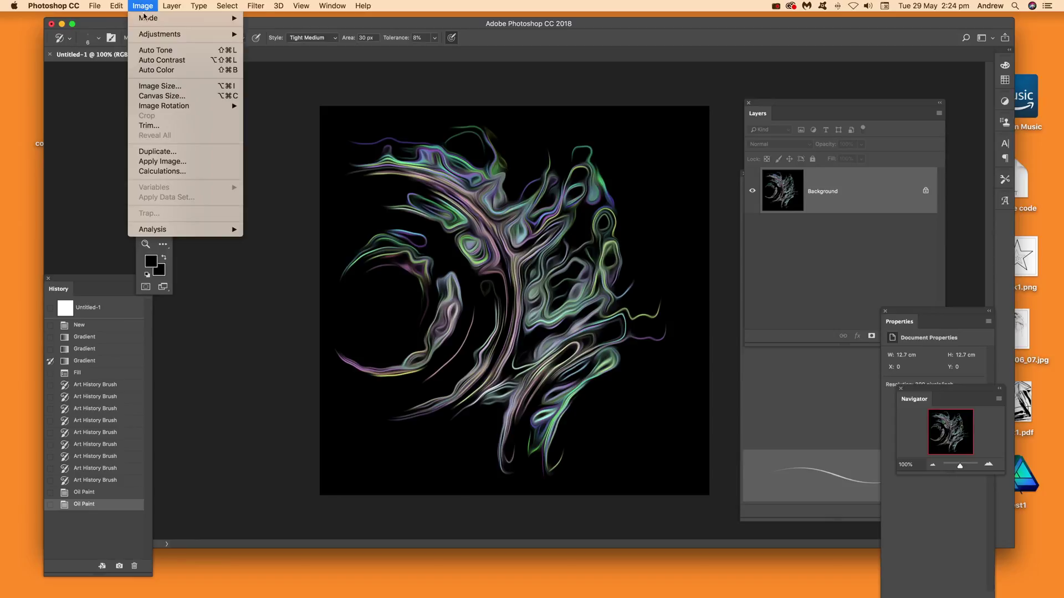
mouse_move(157, 35)
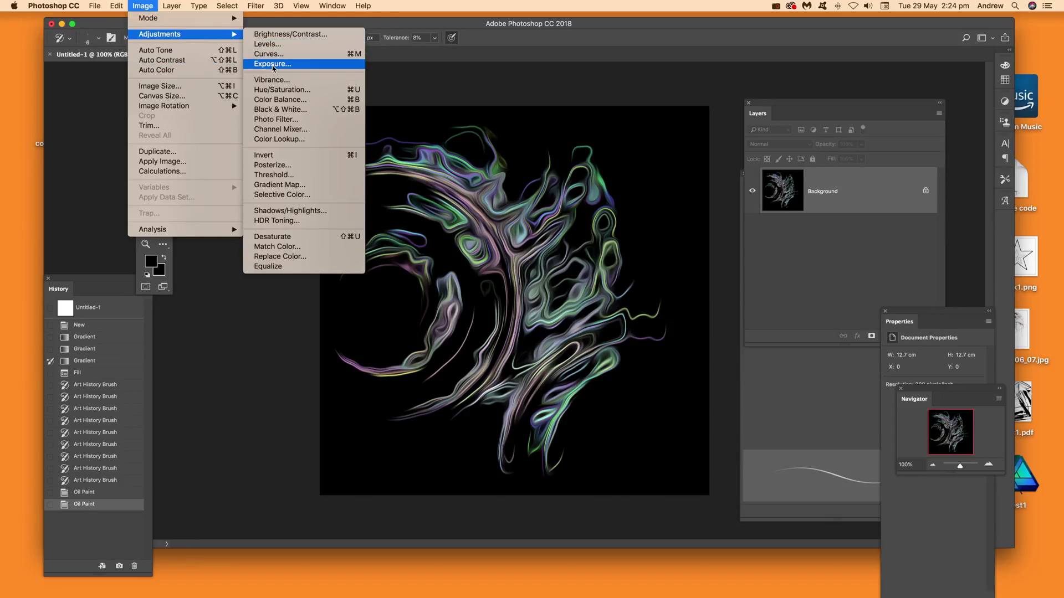
mouse_move(247, 6)
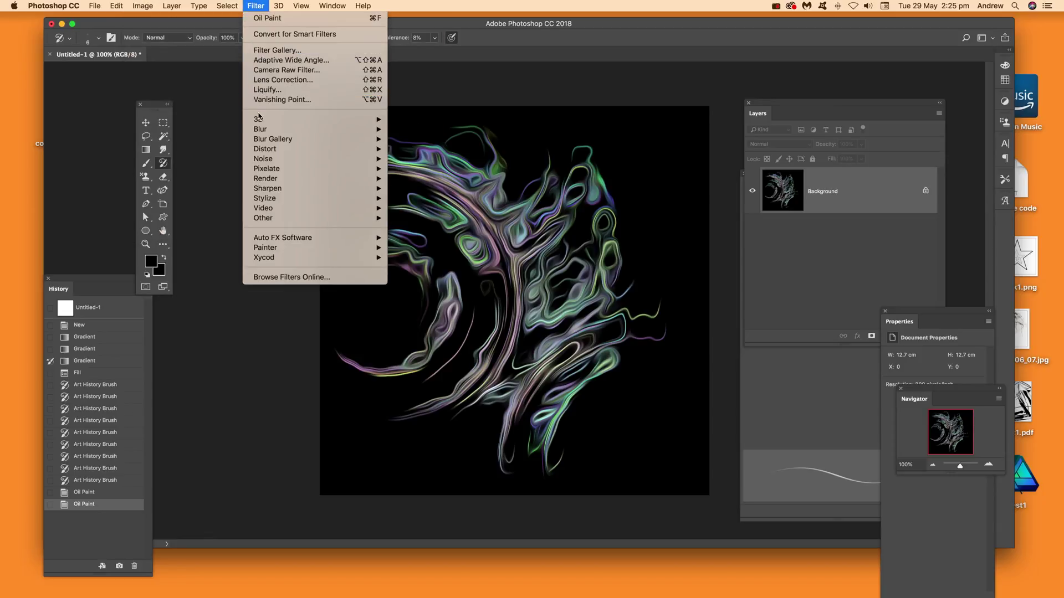
mouse_move(263, 132)
click(445, 169)
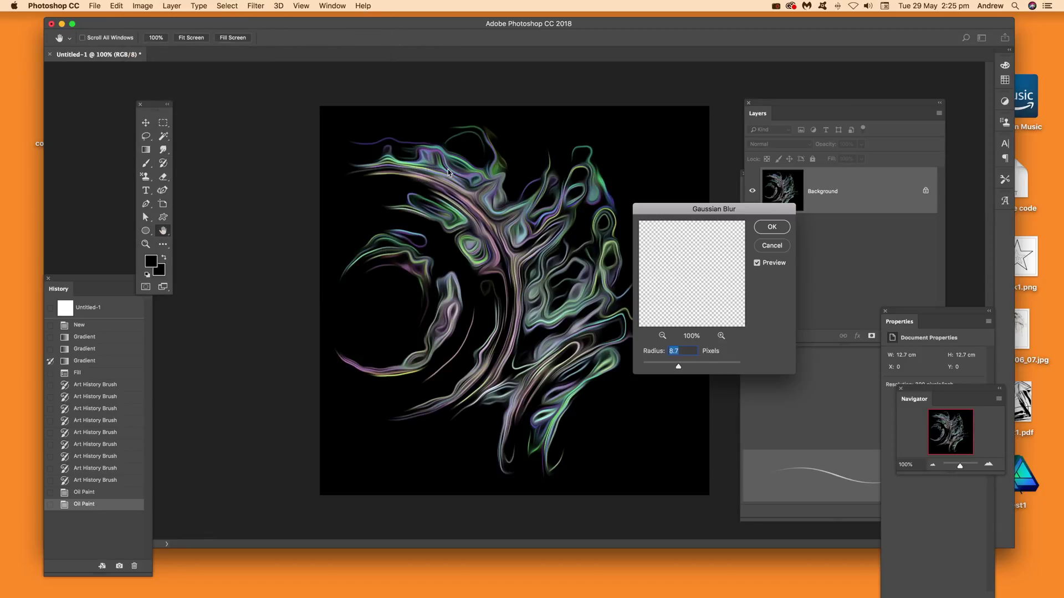
drag(670, 369, 661, 368)
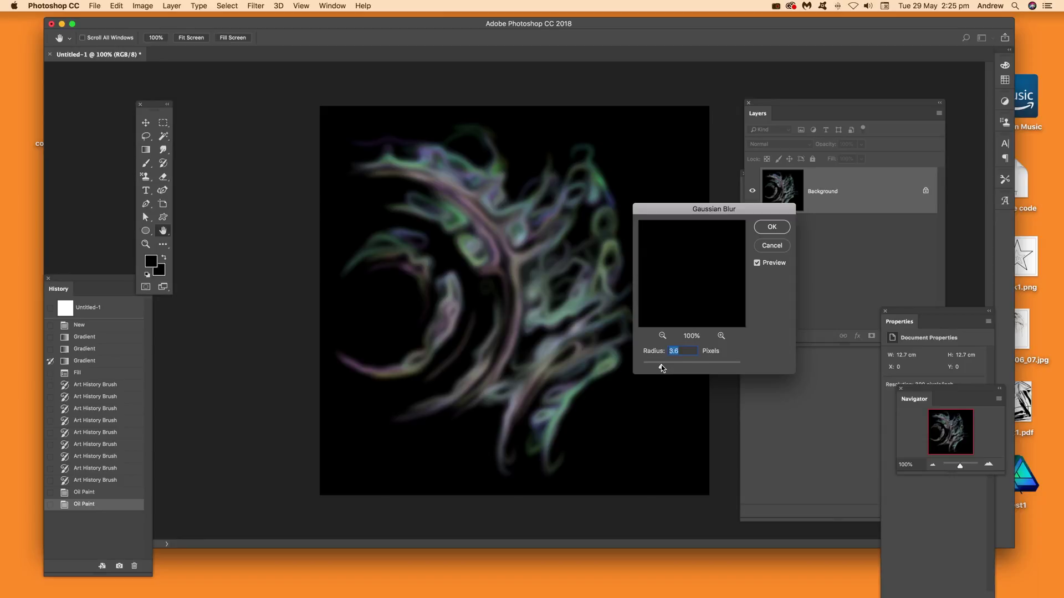
click(770, 227)
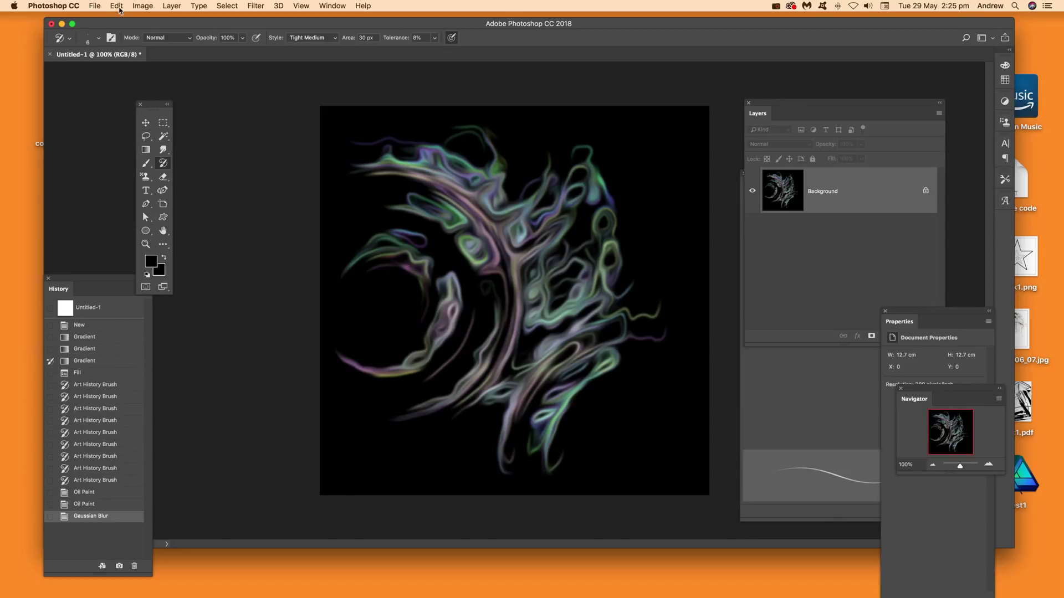
- Convert the blurred layer into a 3D mesh using a depth map to a plane
click(279, 6)
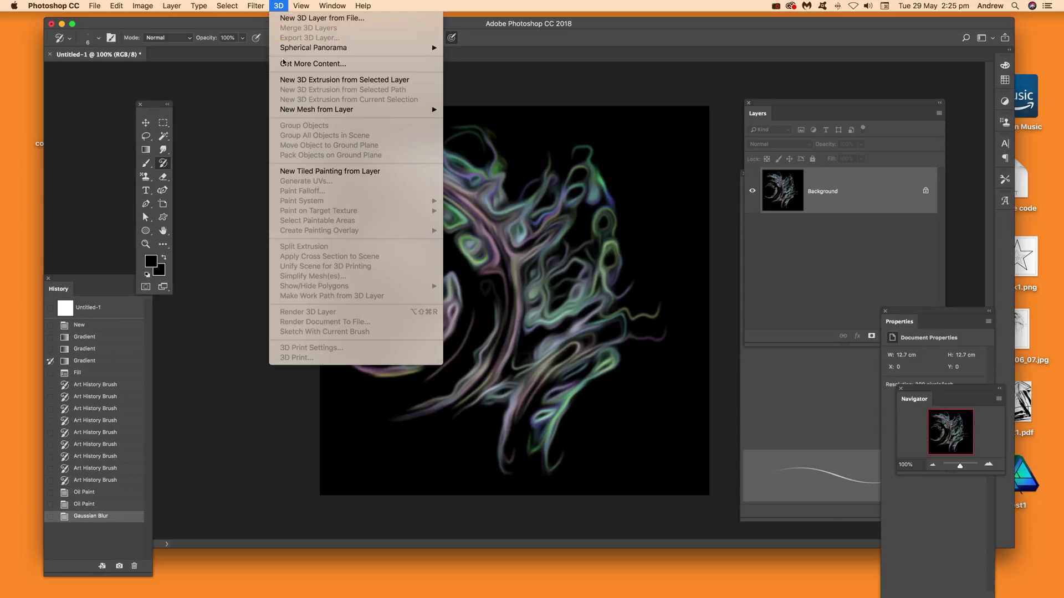
mouse_move(291, 109)
mouse_move(489, 131)
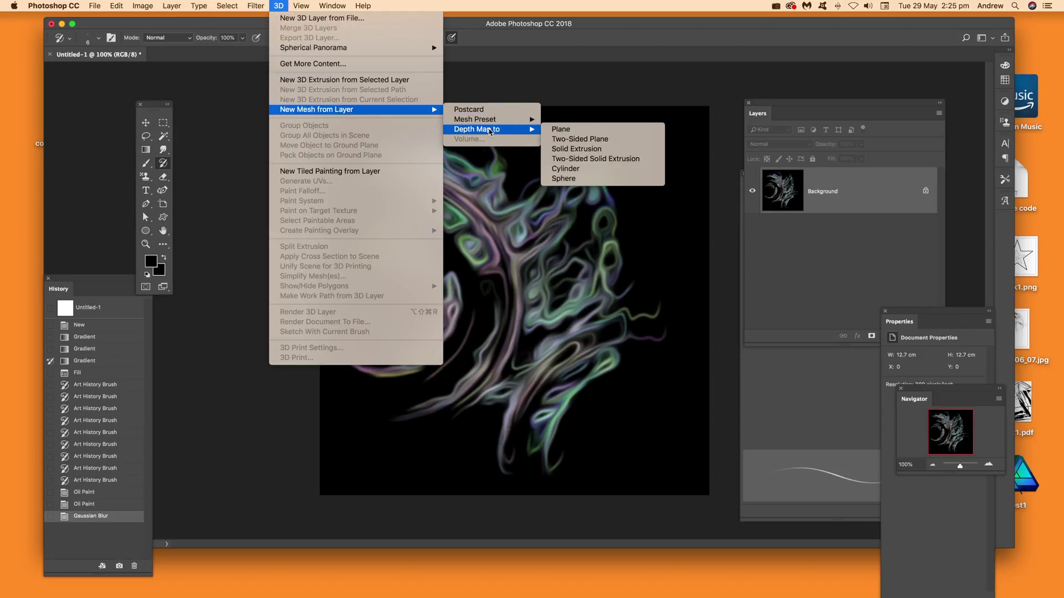
click(586, 133)
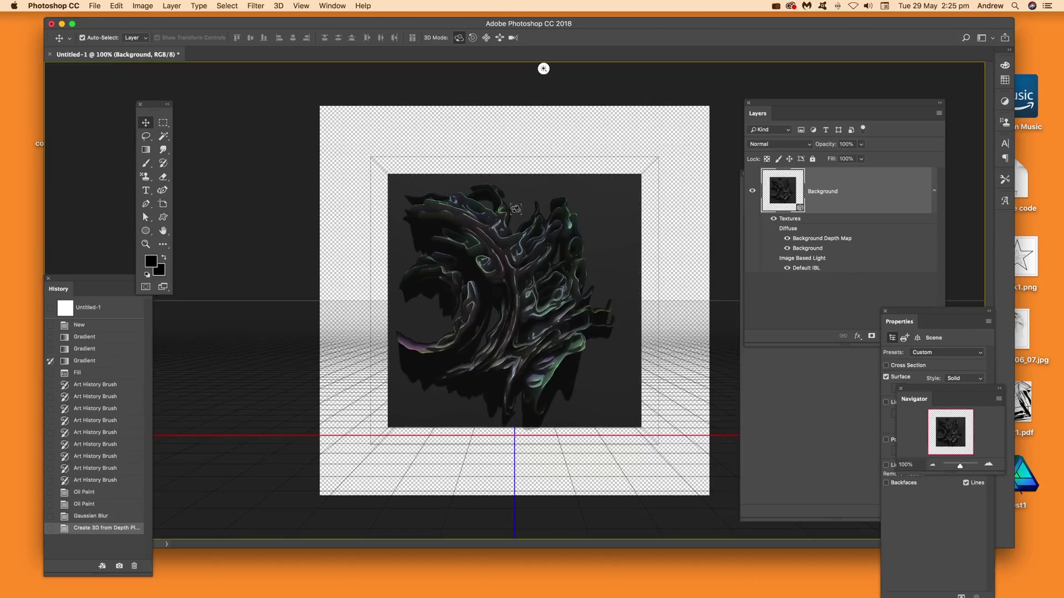
- Orbit the 3D camera to view the relief from above and slide it closer until the mesh fills the canvas
drag(529, 211, 533, 232)
click(499, 37)
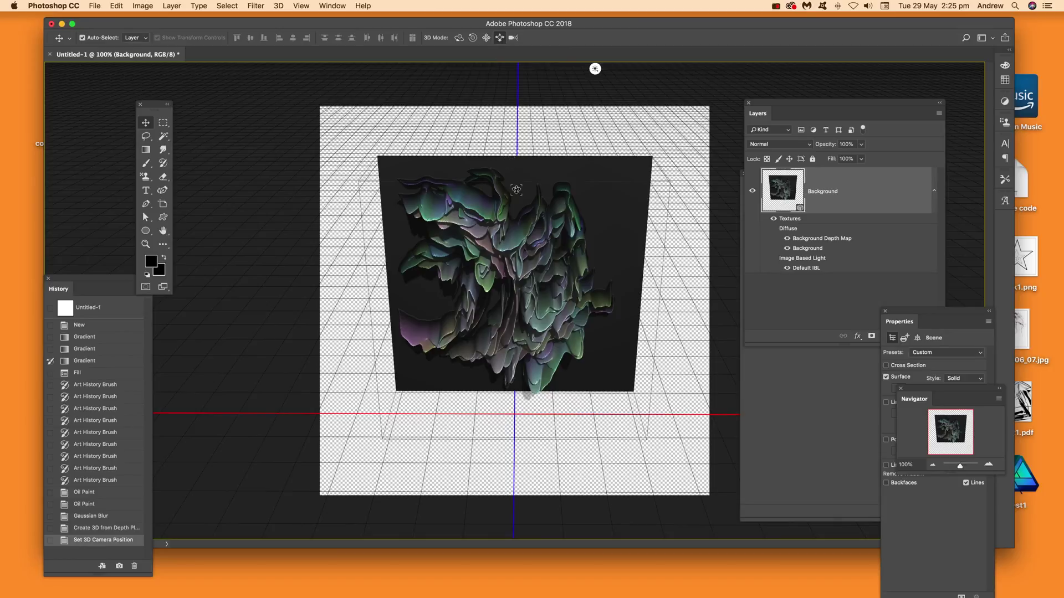
drag(490, 263, 497, 314)
drag(523, 272, 522, 408)
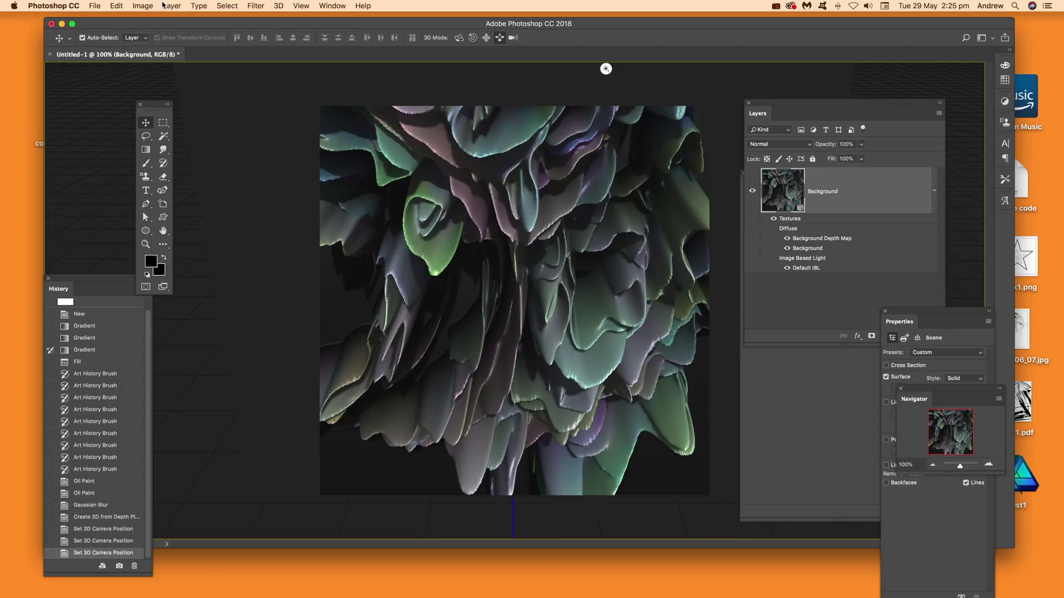
- Flatten the 3D relief into a single ordinary background image
click(278, 6)
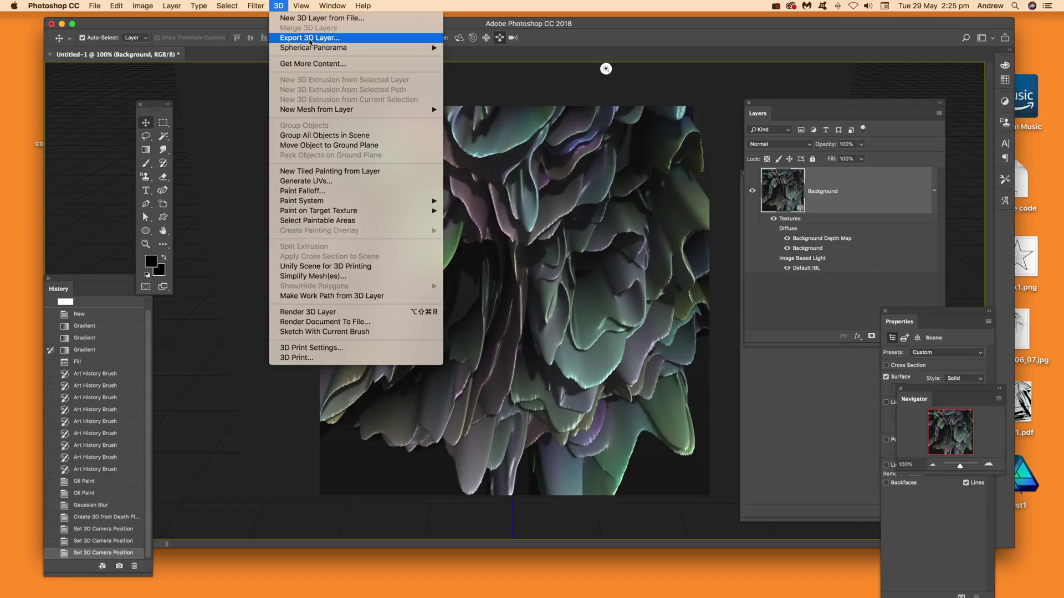
click(236, 110)
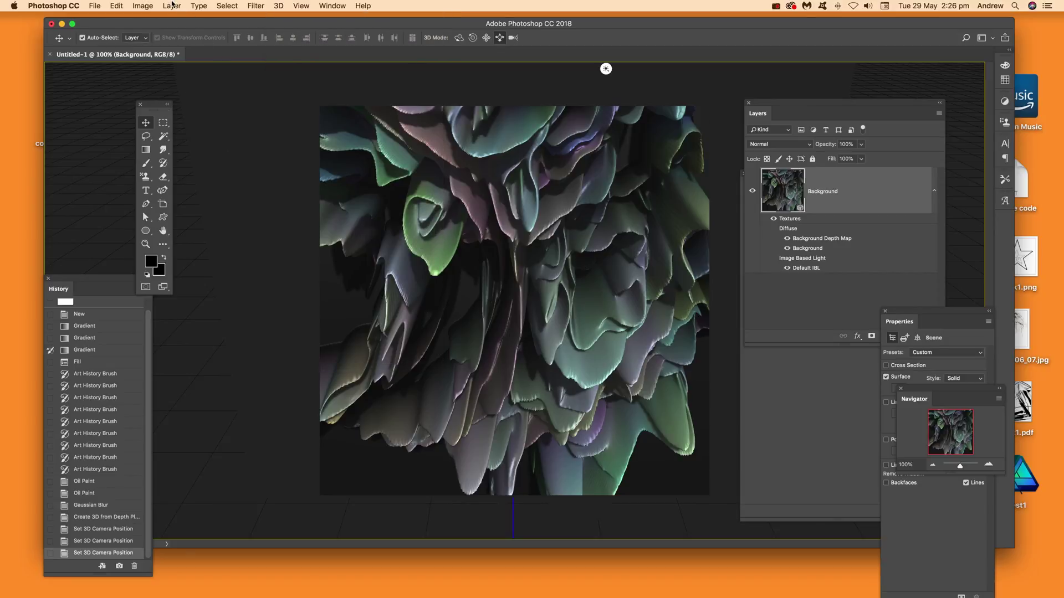
click(172, 6)
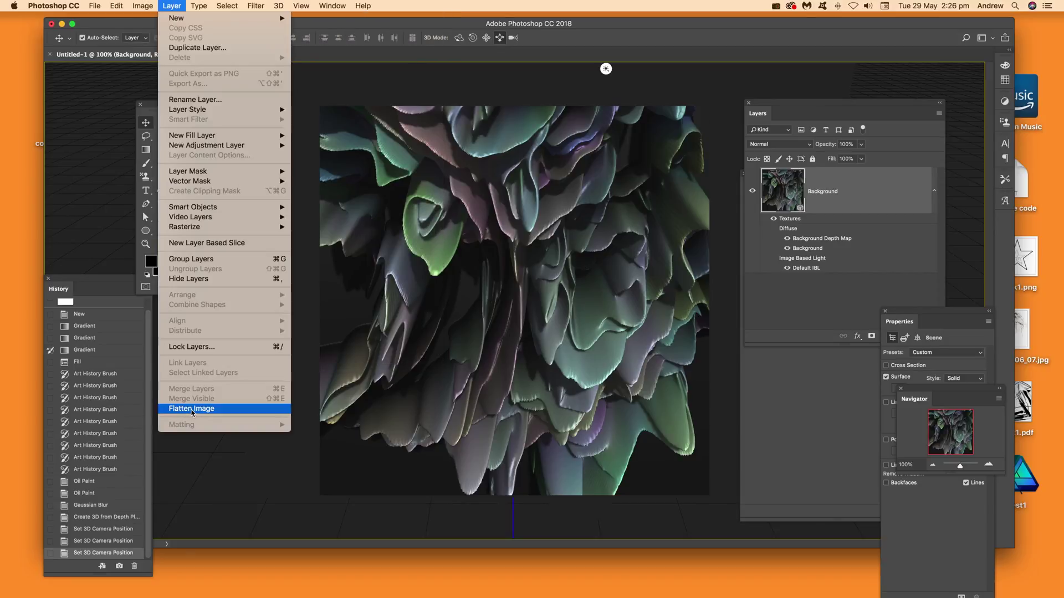
click(191, 410)
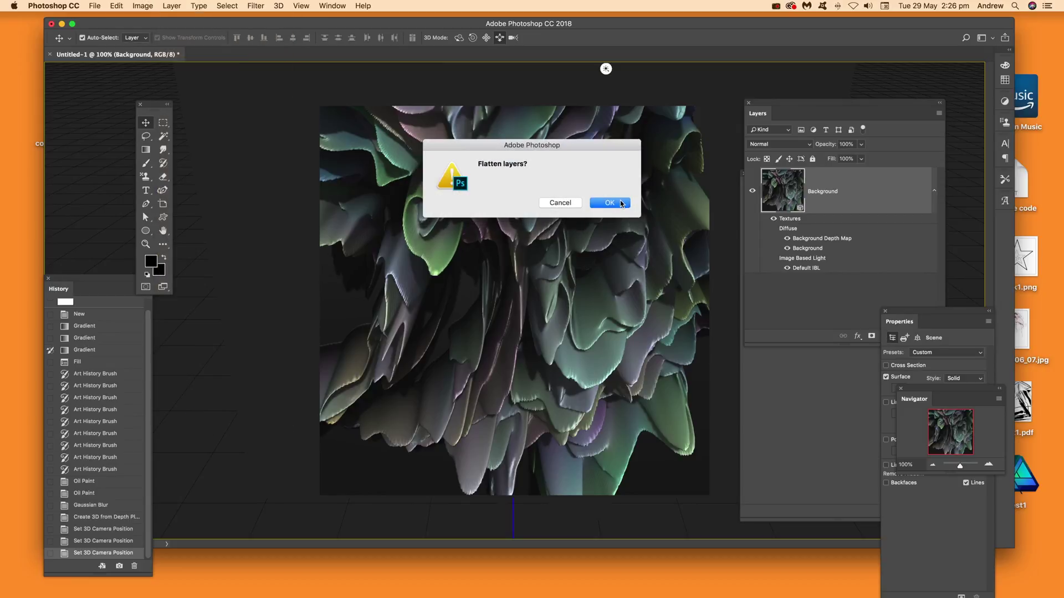
click(620, 203)
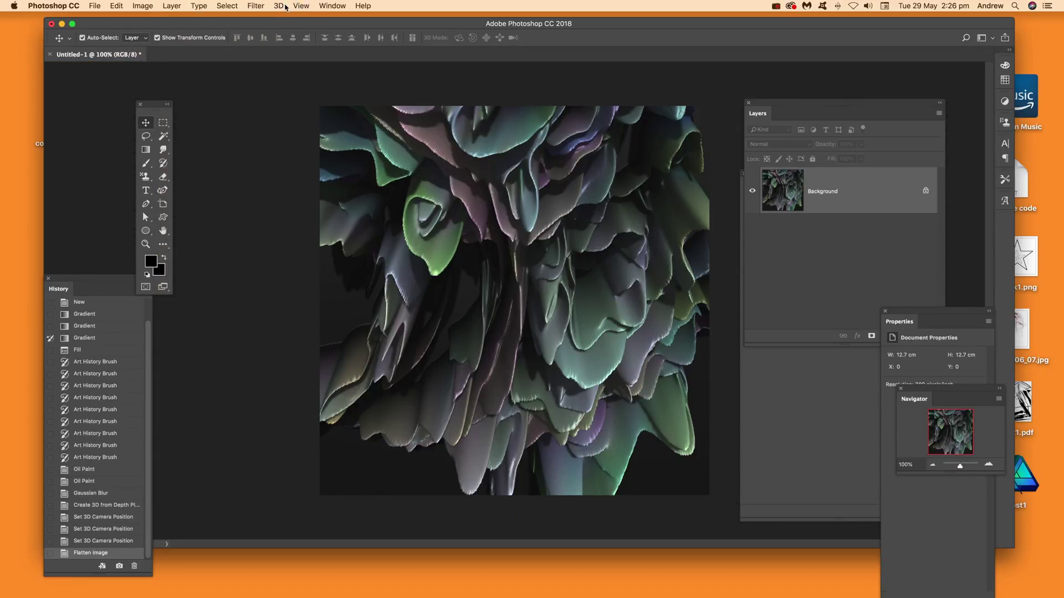
- Liquify the flattened image with a size 918, pressure 100 brush, warping the folds outward with several large strokes
click(258, 5)
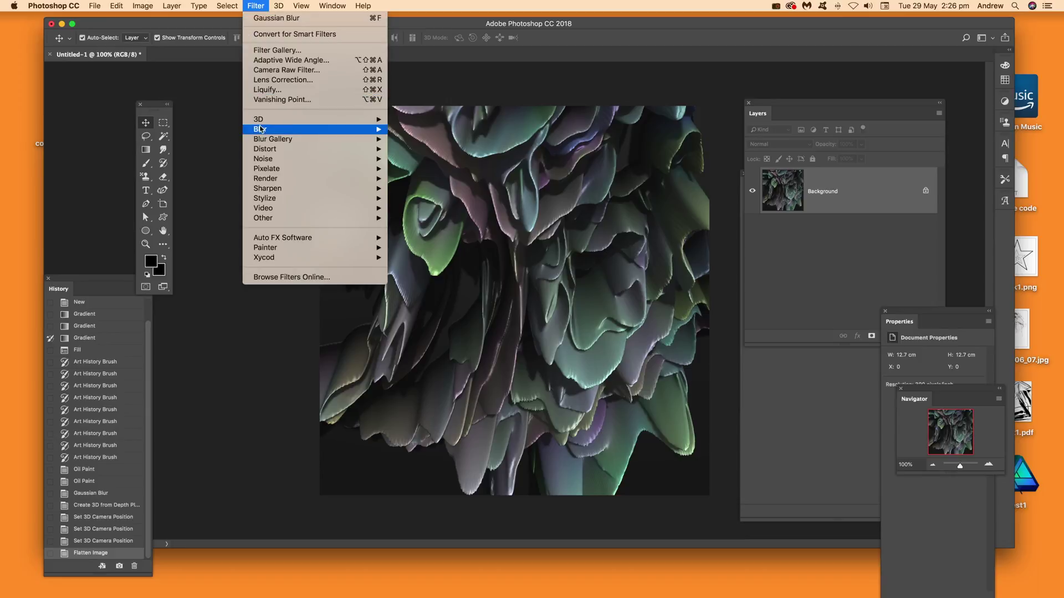
click(279, 92)
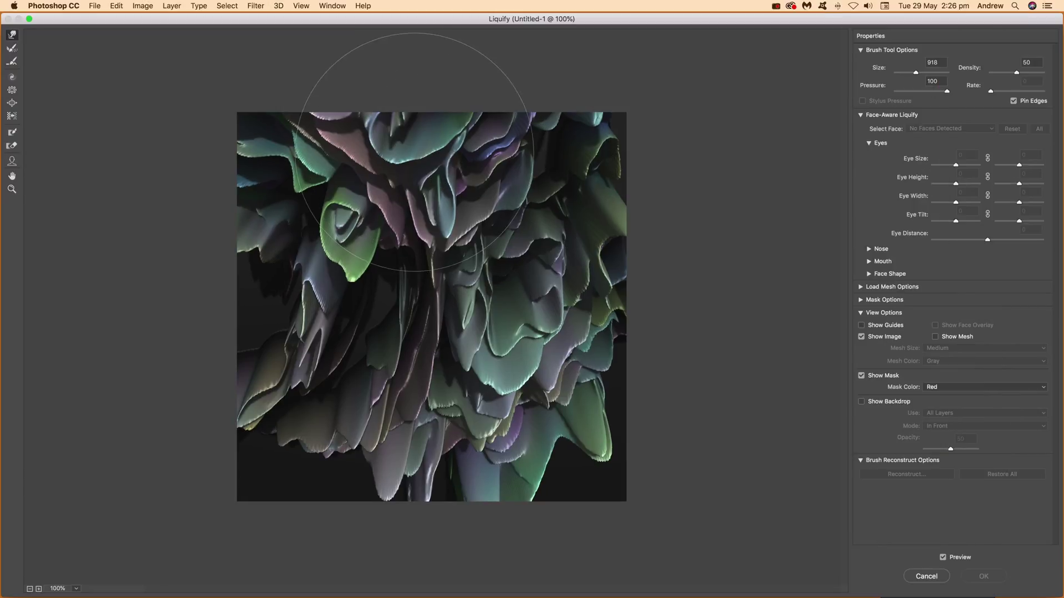
mouse_move(372, 318)
mouse_down()
mouse_move(410, 383)
mouse_move(261, 451)
mouse_move(252, 493)
mouse_up()
mouse_move(510, 331)
mouse_down()
mouse_move(593, 392)
mouse_move(630, 487)
mouse_up()
mouse_move(435, 228)
mouse_down()
mouse_move(474, 202)
mouse_move(382, 205)
mouse_move(297, 119)
mouse_up()
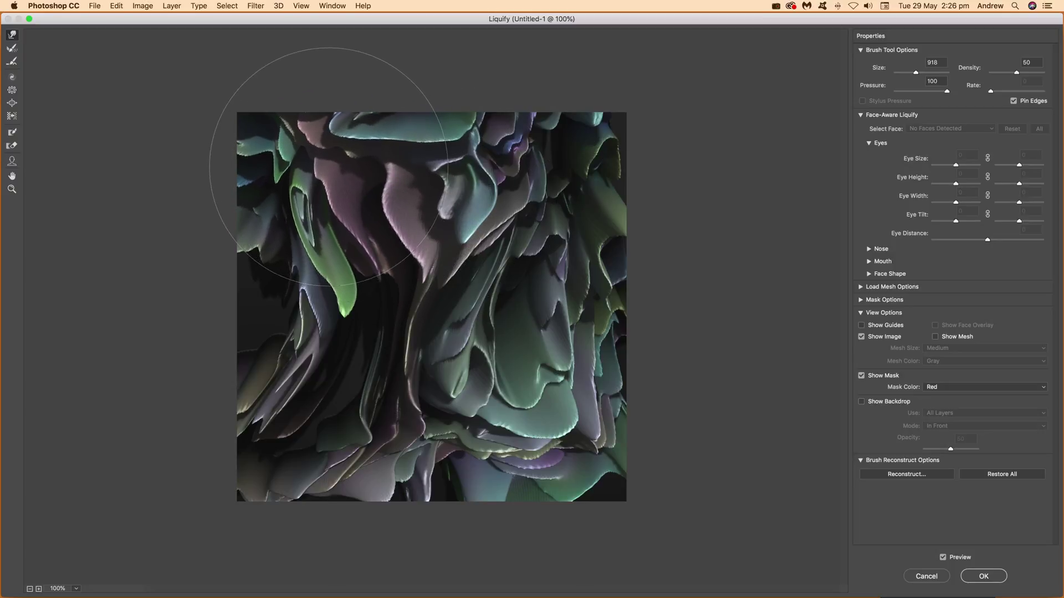
click(982, 576)
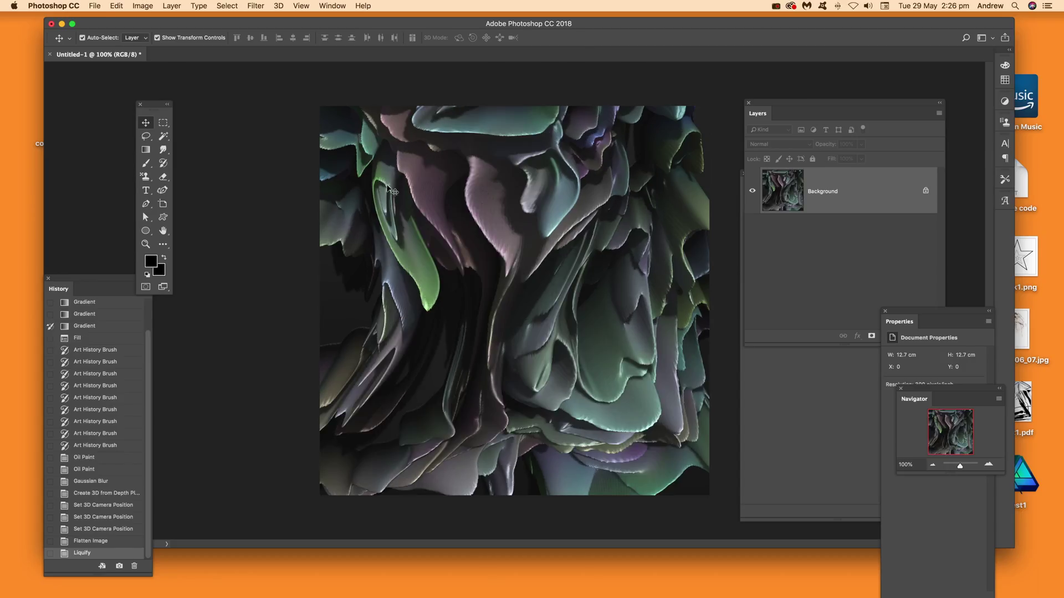
- Intensify the image colours with a Vibrance adjustment of vibrance +67 and saturation +64
click(142, 6)
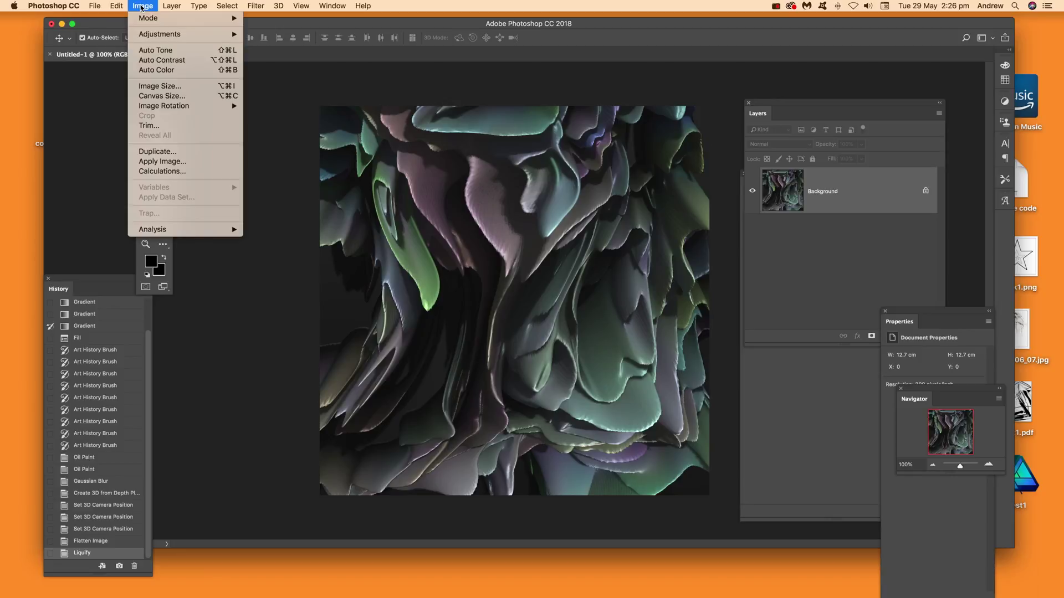
mouse_move(183, 35)
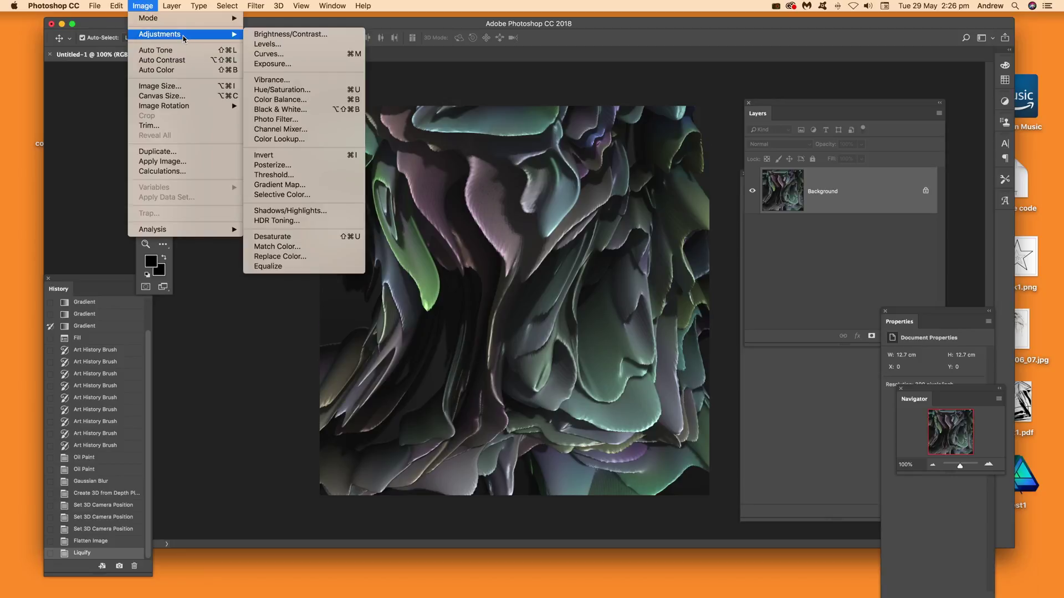
click(286, 81)
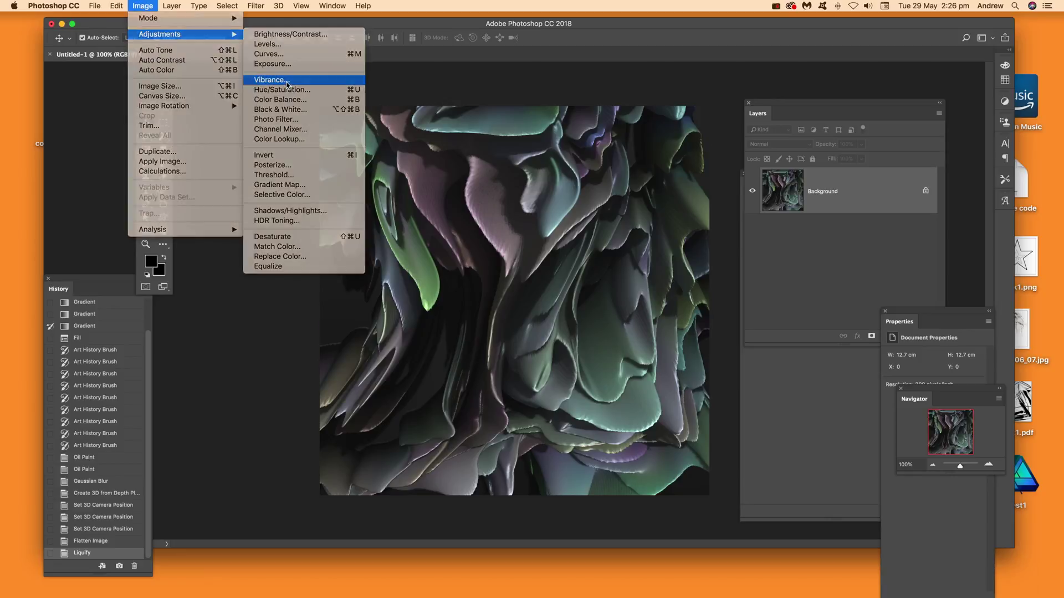
drag(531, 289, 542, 317)
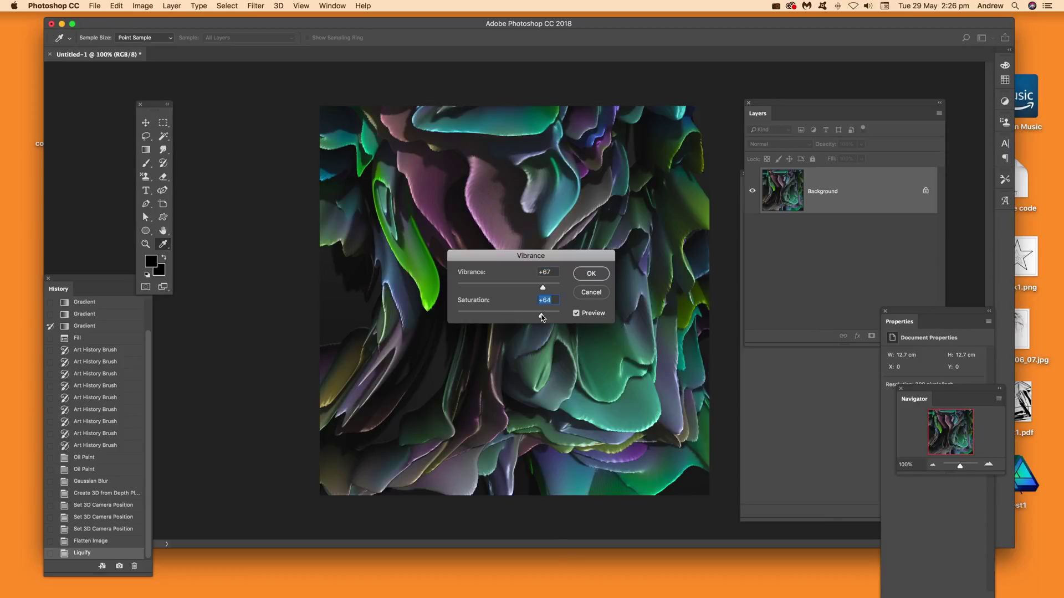
click(597, 276)
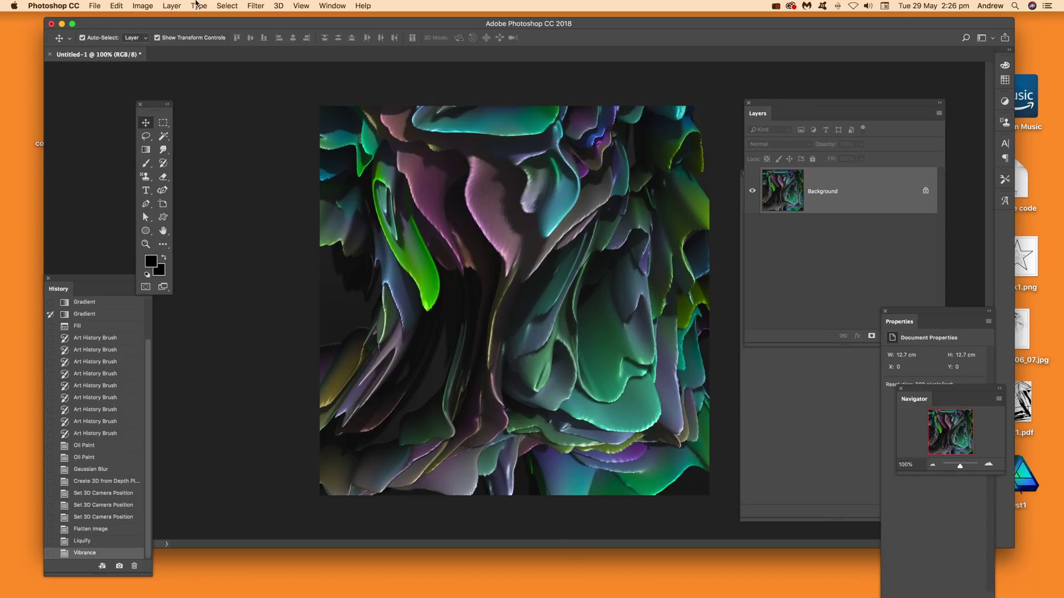
- Brighten the image with an Exposure adjustment of +1.75, leaving offset at 0 and gamma correction at 1.00
click(138, 5)
mouse_move(164, 36)
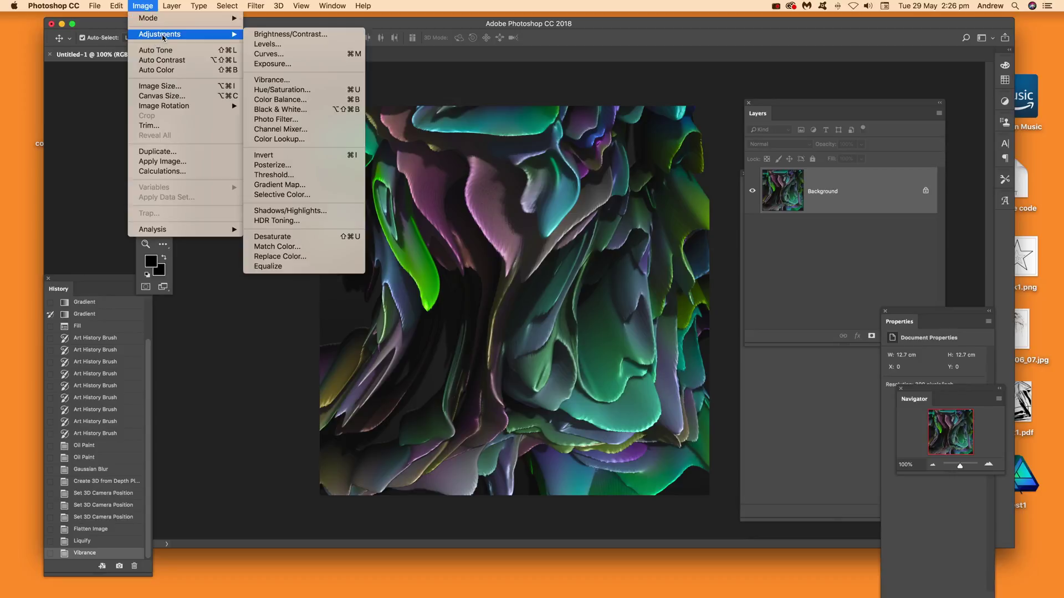
click(271, 63)
drag(761, 286, 763, 284)
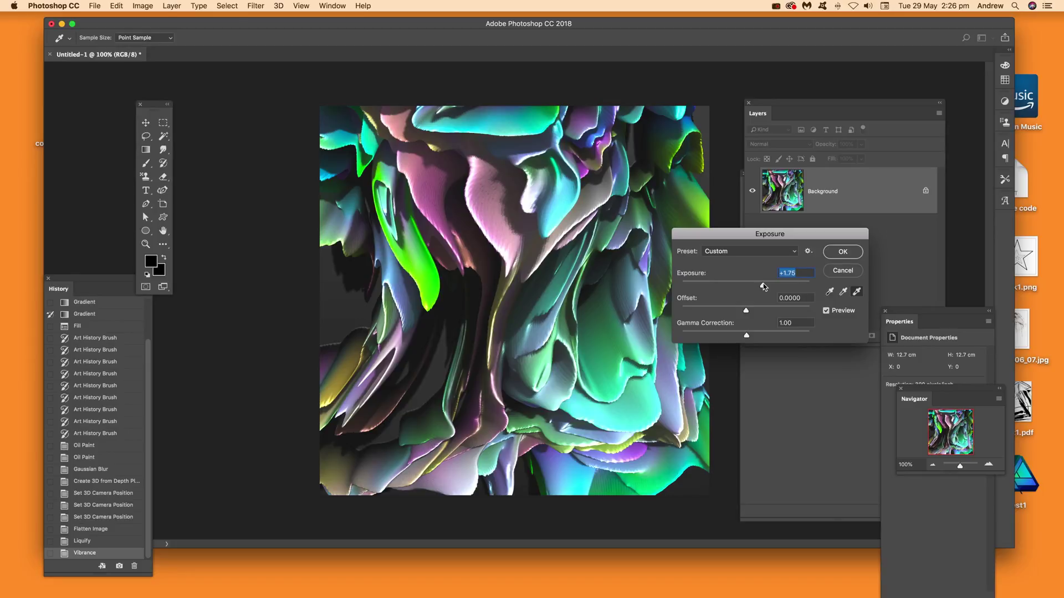
click(852, 256)
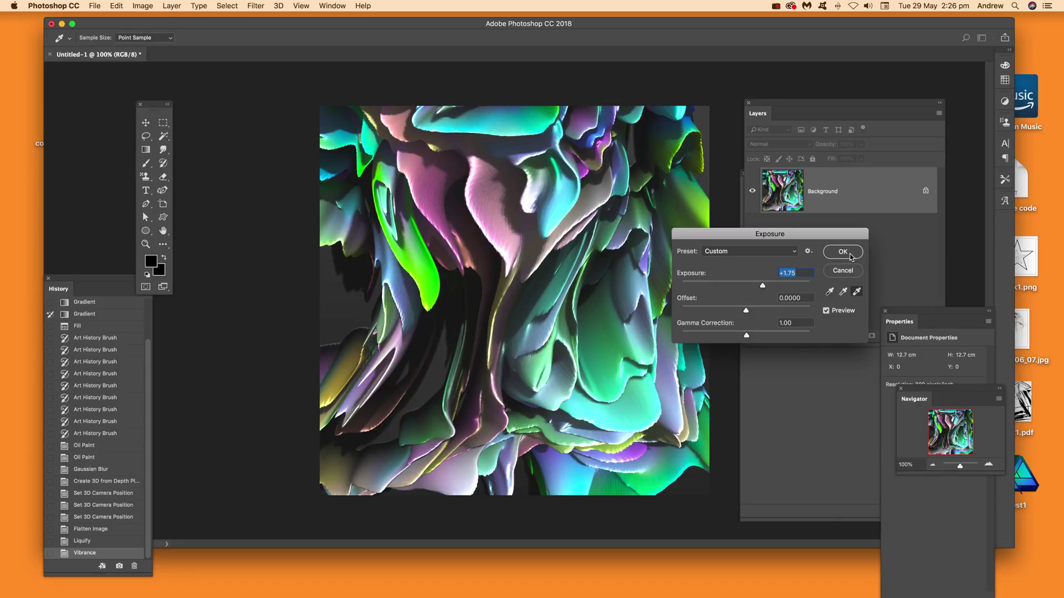
- Apply Oil Paint with stylization 9.5, cleanliness 8.9, scale 5.8, bristle detail 10.0 and lighting off, and repeat the filter once
click(256, 6)
mouse_move(283, 198)
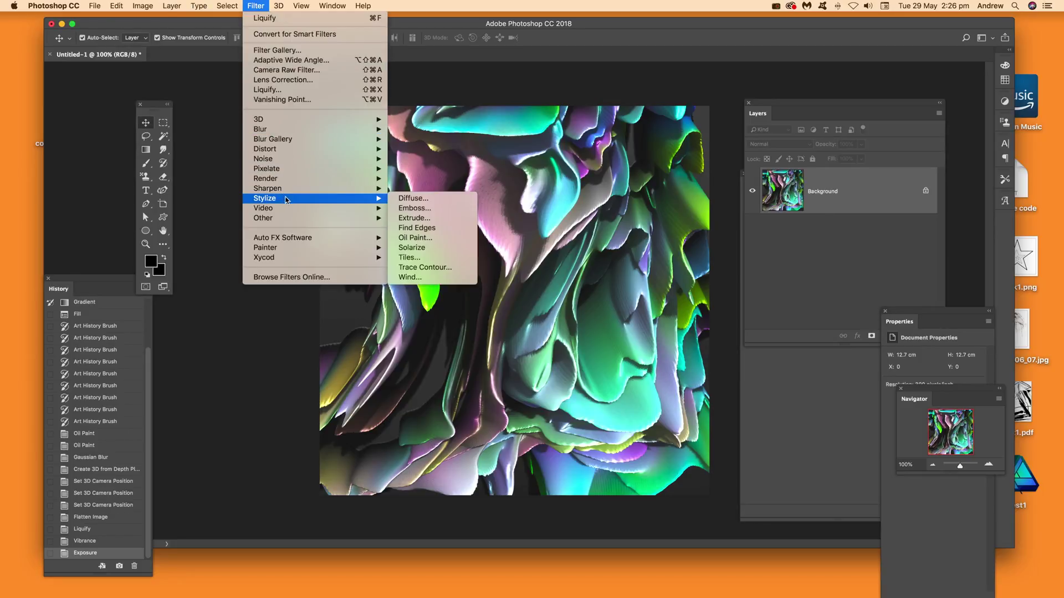
click(423, 240)
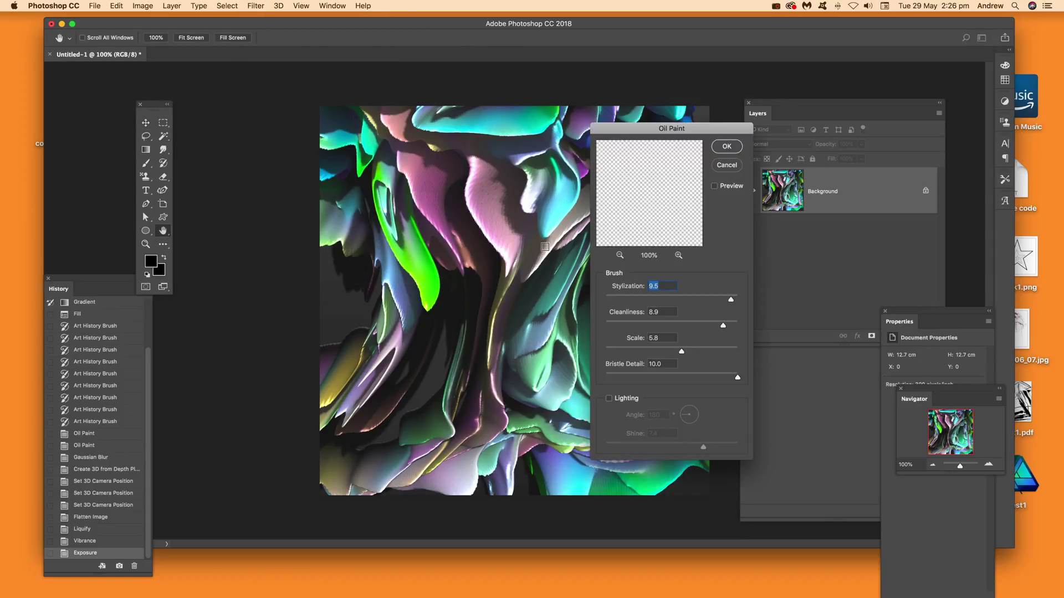
click(727, 147)
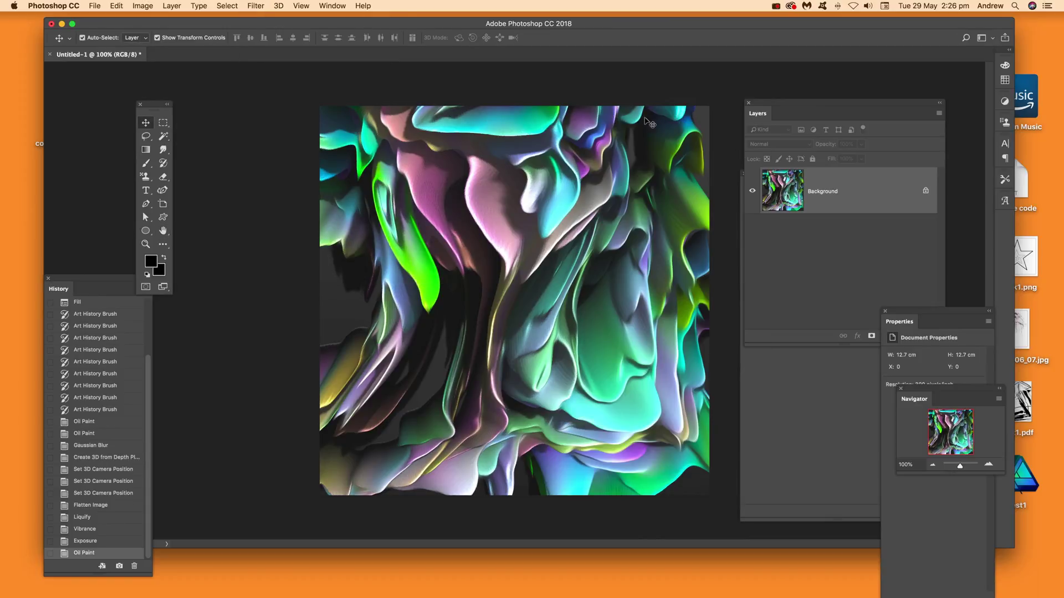
click(265, 7)
click(257, 18)
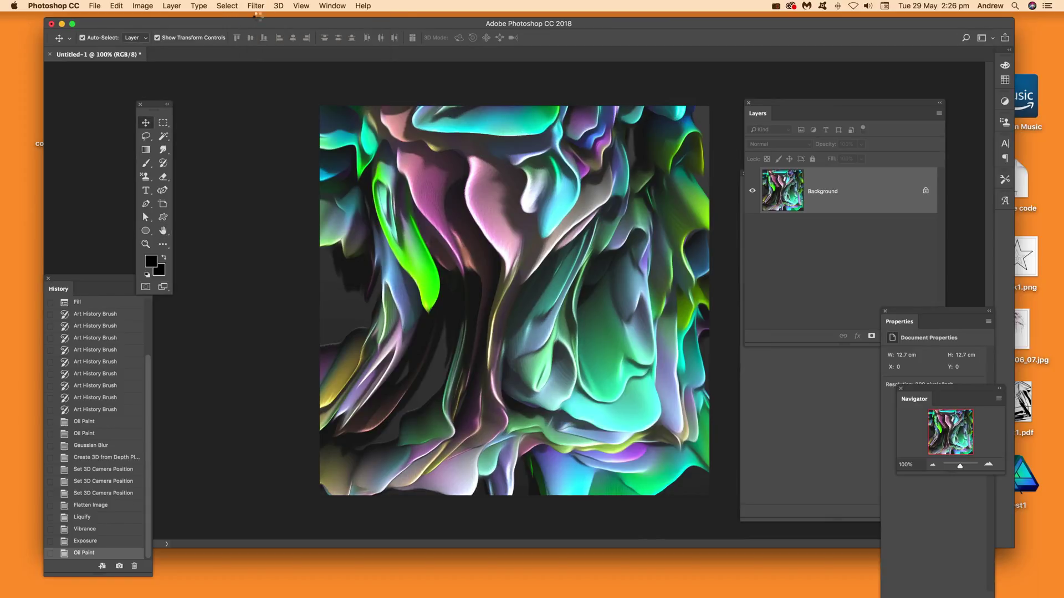